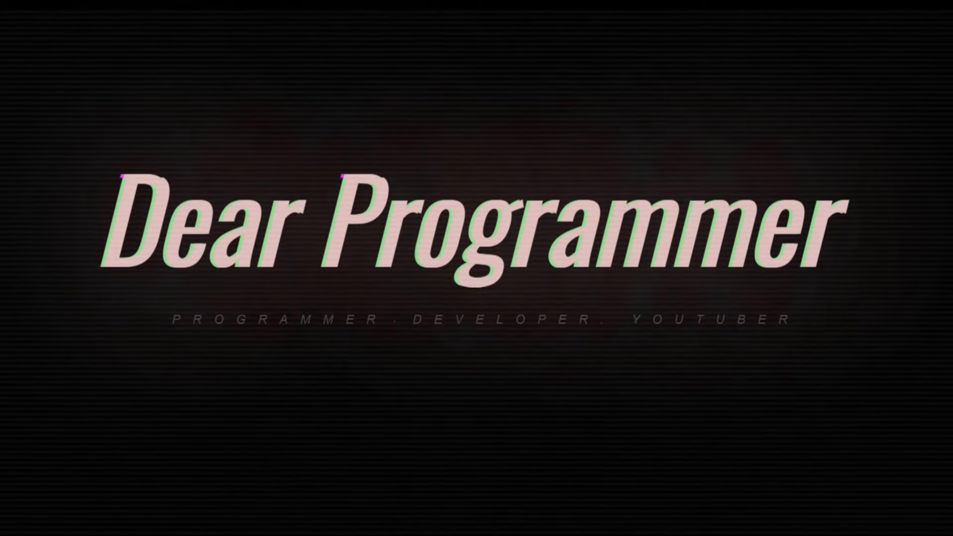
Search the web for 'figma' in Chrome.
{"action": "type", "text": "figma"}
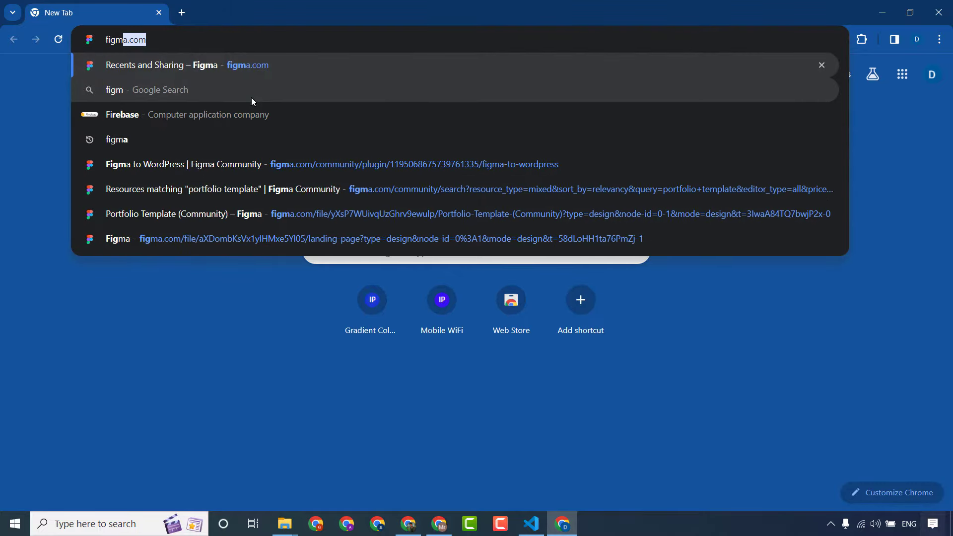
{"action": "key", "text": "Return"}
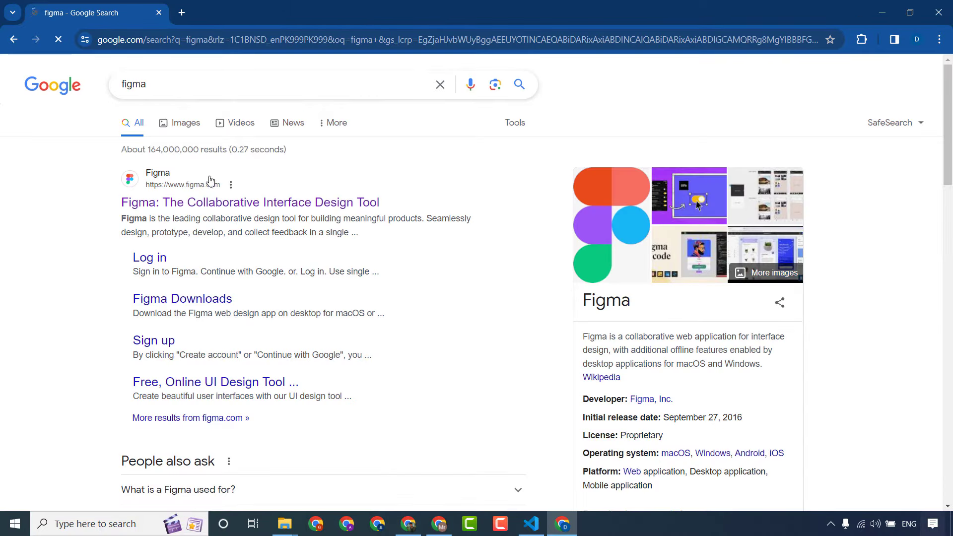
{"action": "left_click_drag", "start_coordinate": [64, 221], "coordinate": [340, 221]}
{"action": "left_click", "coordinate": [358, 267]}
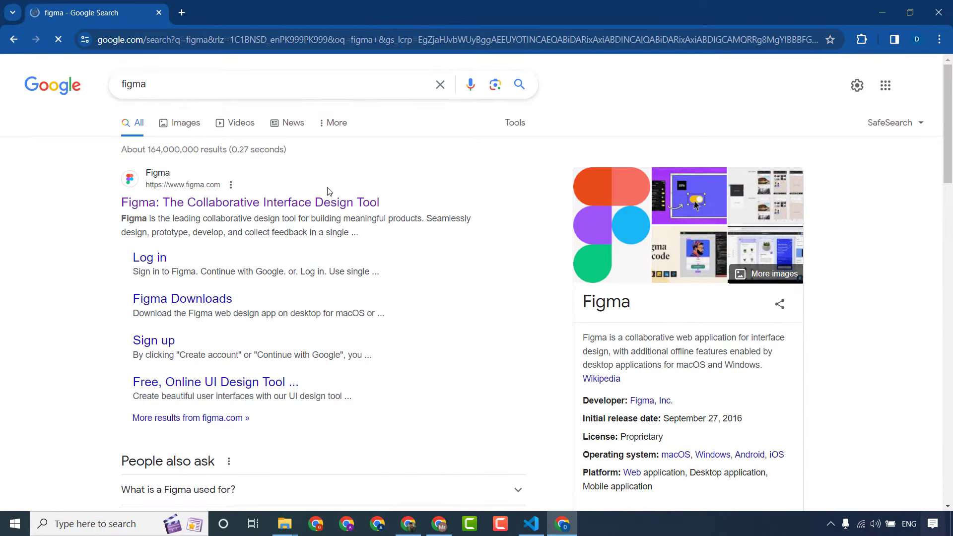
Open the Website Template Figma file from its pasted link.
{"action": "left_click", "coordinate": [277, 40]}
{"action": "key", "text": "BackSpace"}
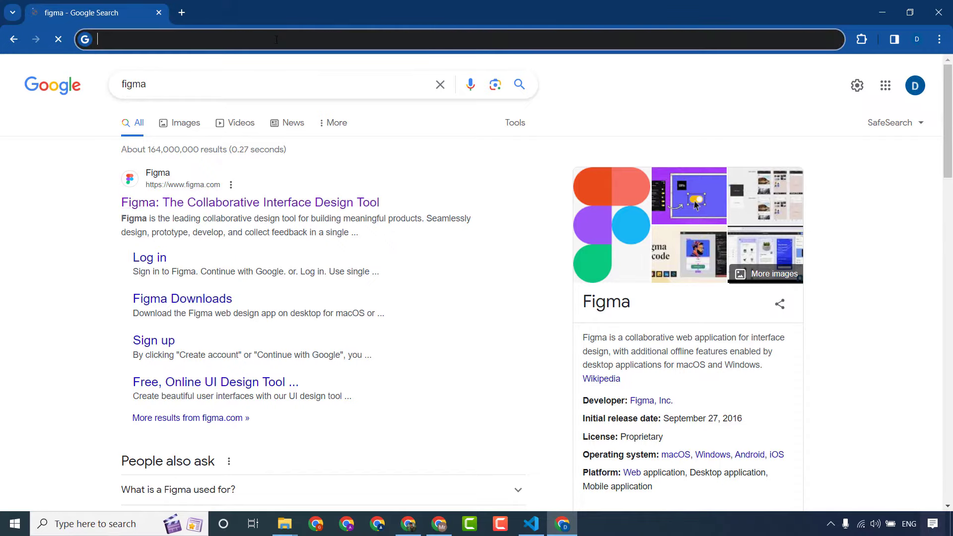
{"action": "key", "text": "Return"}
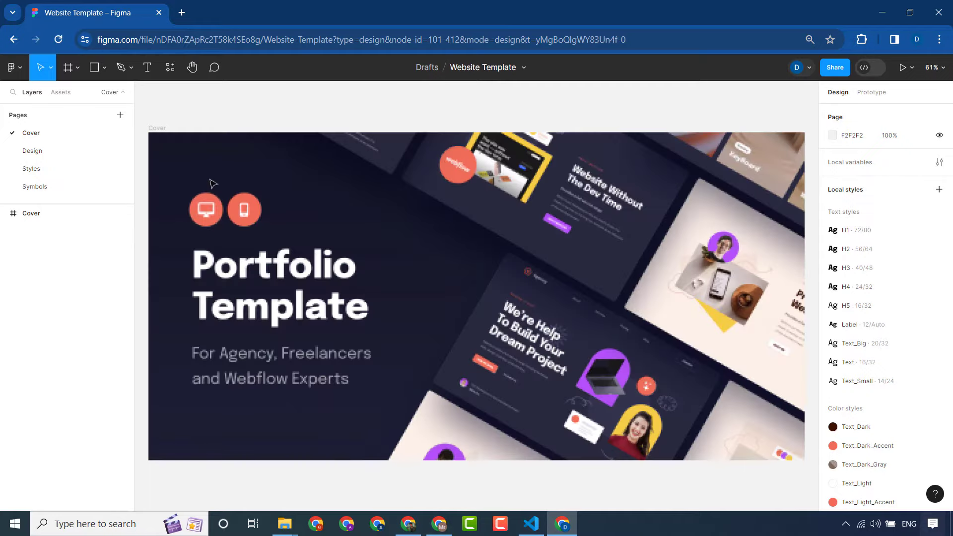
Switch to the Design page and browse its website frames.
{"action": "scroll", "coordinate": [383, 249], "scroll_direction": "down", "scroll_amount": 5}
{"action": "scroll", "coordinate": [382, 249], "scroll_direction": "up", "scroll_amount": 5}
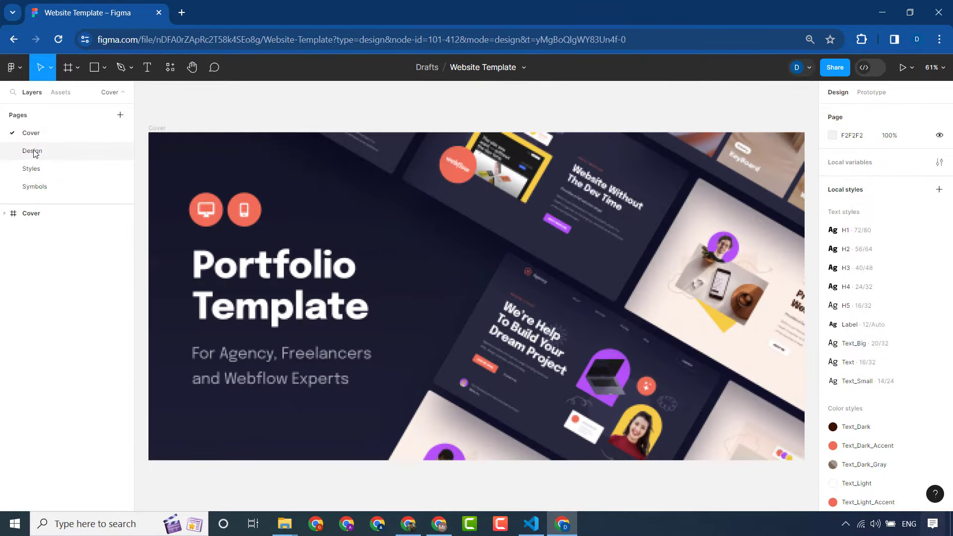
{"action": "left_click", "coordinate": [32, 150]}
{"action": "scroll", "coordinate": [431, 138], "scroll_direction": "up", "scroll_amount": 3}
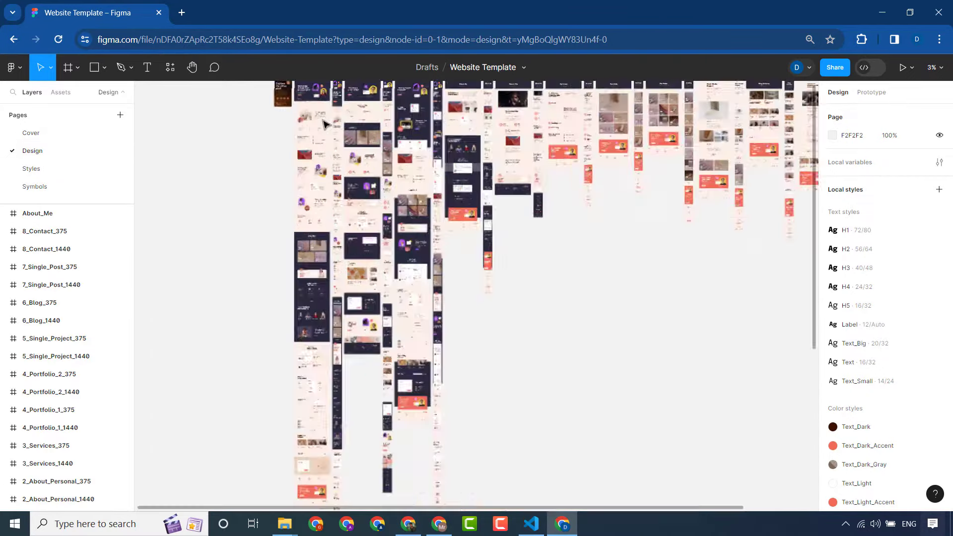
{"action": "scroll", "coordinate": [431, 138], "scroll_direction": "up", "scroll_amount": 3}
{"action": "scroll", "coordinate": [431, 138], "scroll_direction": "up", "scroll_amount": 3}
{"action": "scroll", "coordinate": [431, 138], "scroll_direction": "down", "scroll_amount": 5}
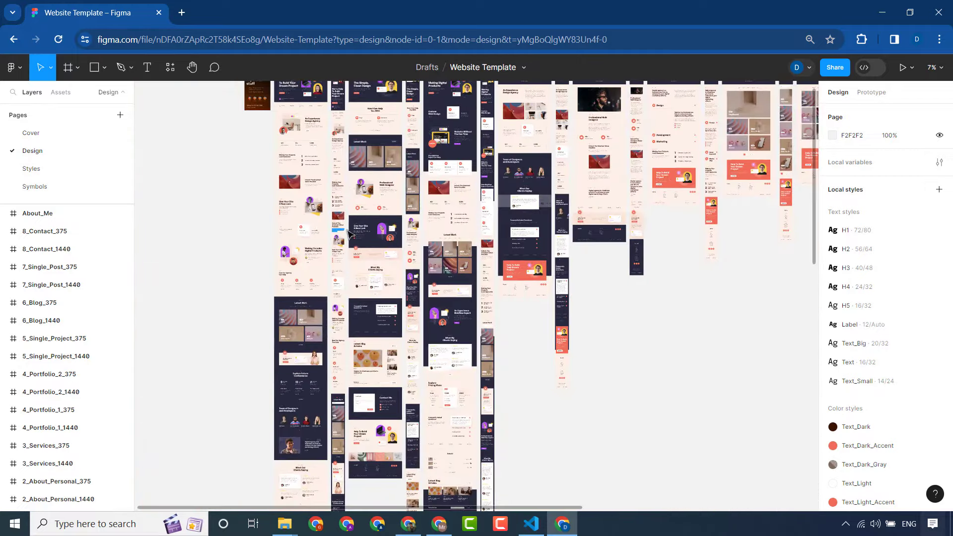
{"action": "scroll", "coordinate": [346, 242], "scroll_direction": "down", "scroll_amount": 3}
{"action": "scroll", "coordinate": [343, 238], "scroll_direction": "up", "scroll_amount": 7}
{"action": "scroll", "coordinate": [352, 273], "scroll_direction": "up", "scroll_amount": 2}
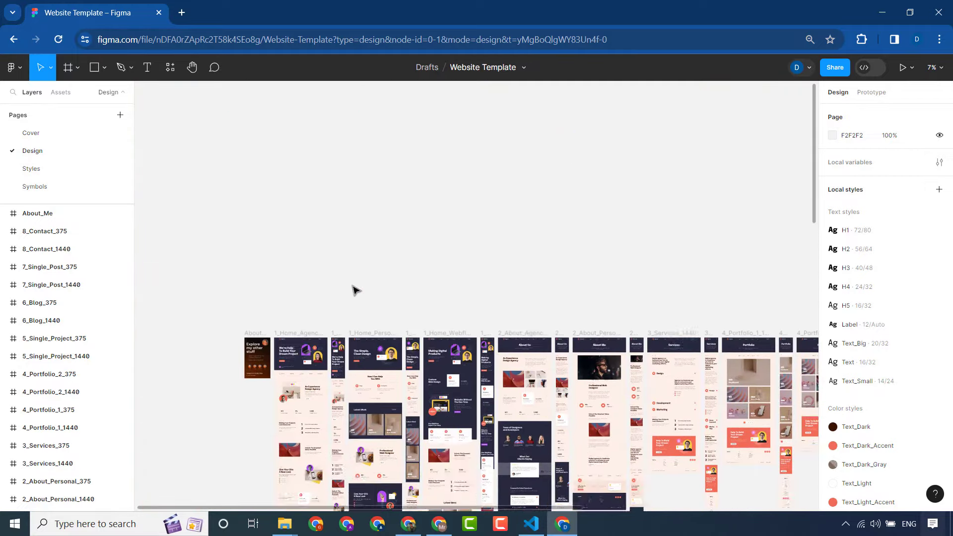
{"action": "scroll", "coordinate": [353, 288], "scroll_direction": "down", "scroll_amount": 4}
Copy the file's share link to the clipboard and bring up the plugins list.
{"action": "left_click", "coordinate": [822, 73]}
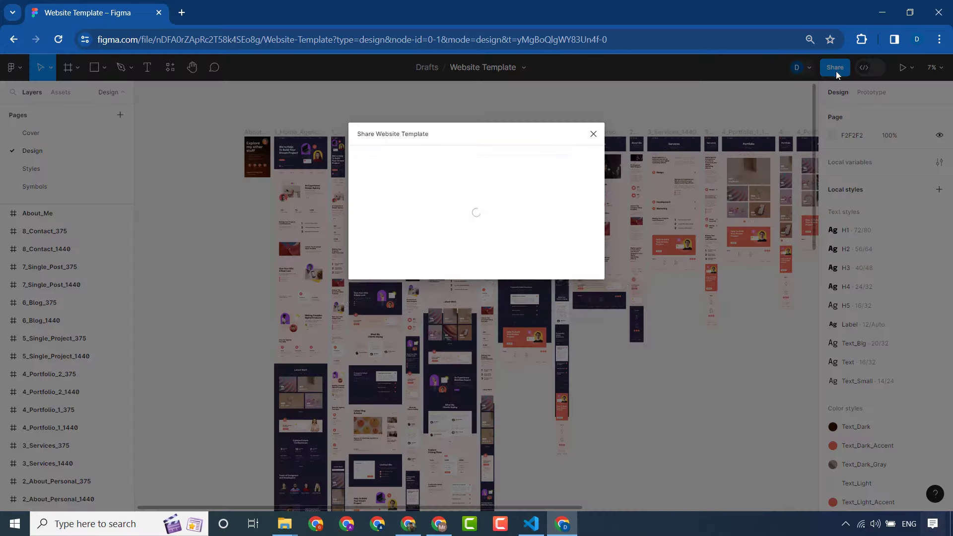
{"action": "left_click", "coordinate": [383, 290]}
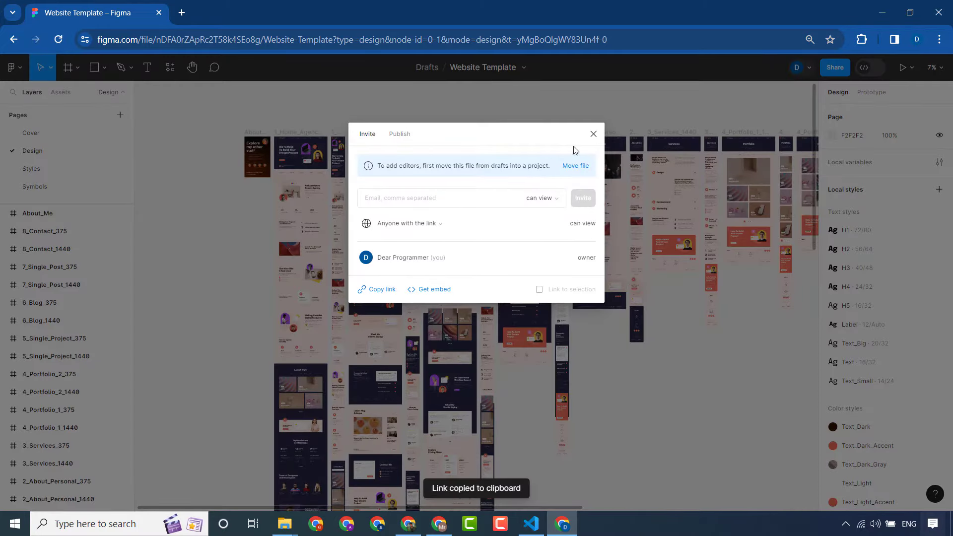
{"action": "left_click", "coordinate": [593, 134]}
{"action": "left_click", "coordinate": [14, 67]}
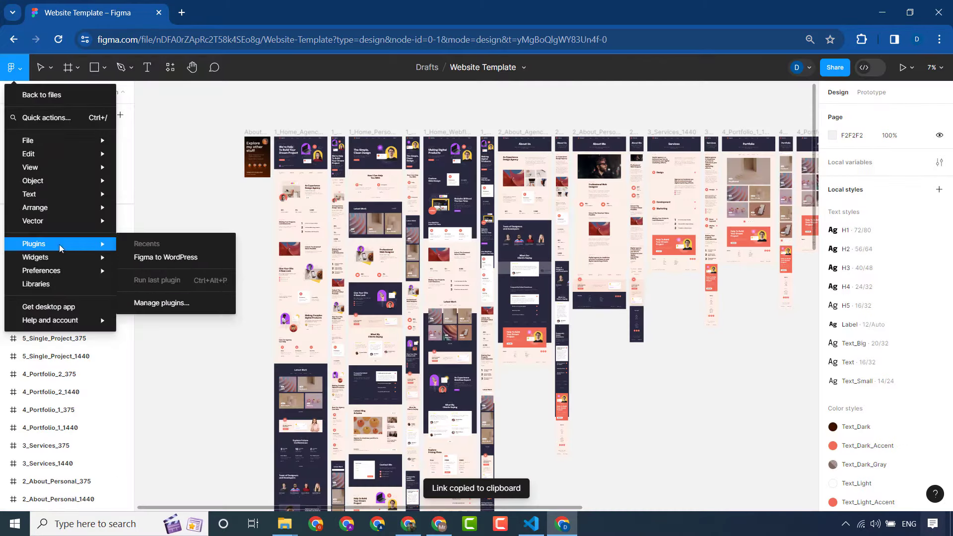
Search plugins for 'figma to wordpress' and run the Figma to WordPress plugin.
{"action": "left_click", "coordinate": [186, 304]}
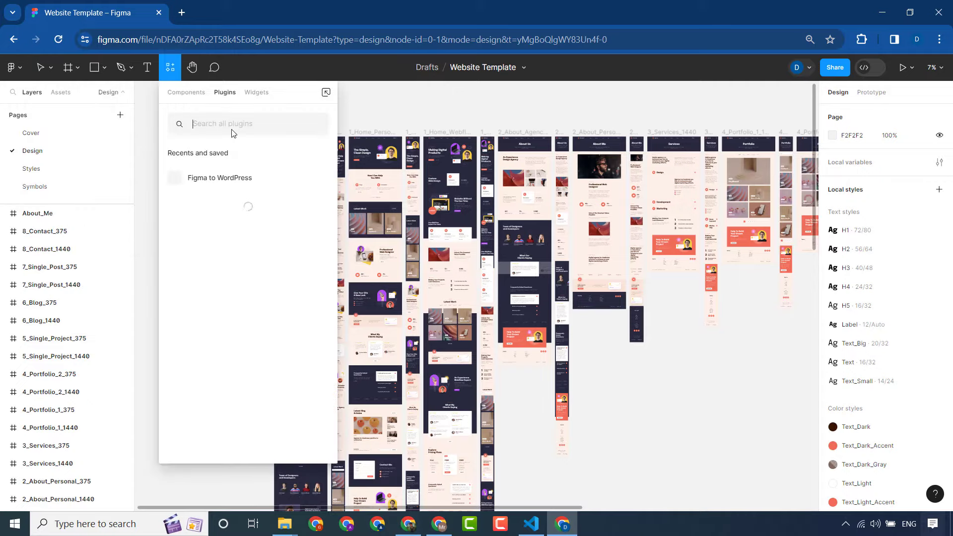
{"action": "type", "text": "figma to wordpress"}
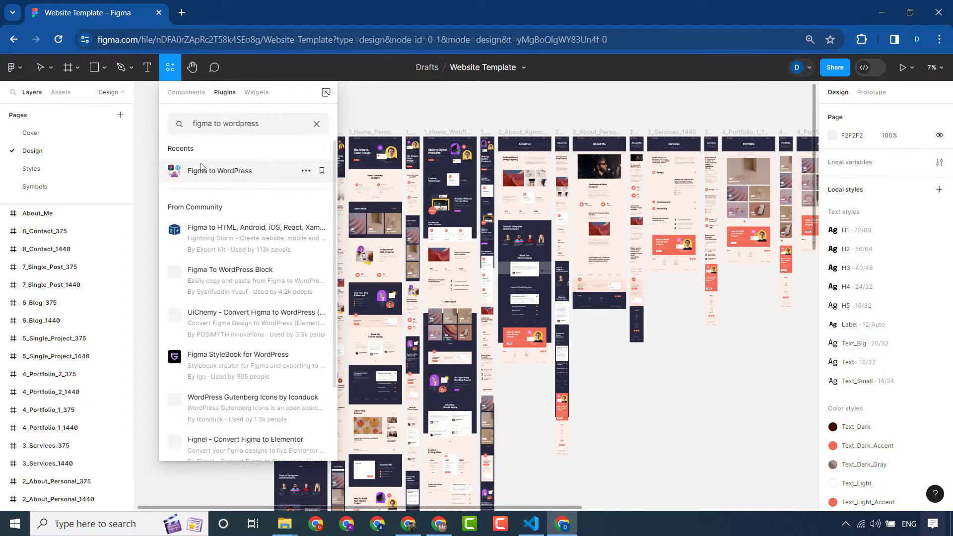
{"action": "left_click", "coordinate": [177, 175]}
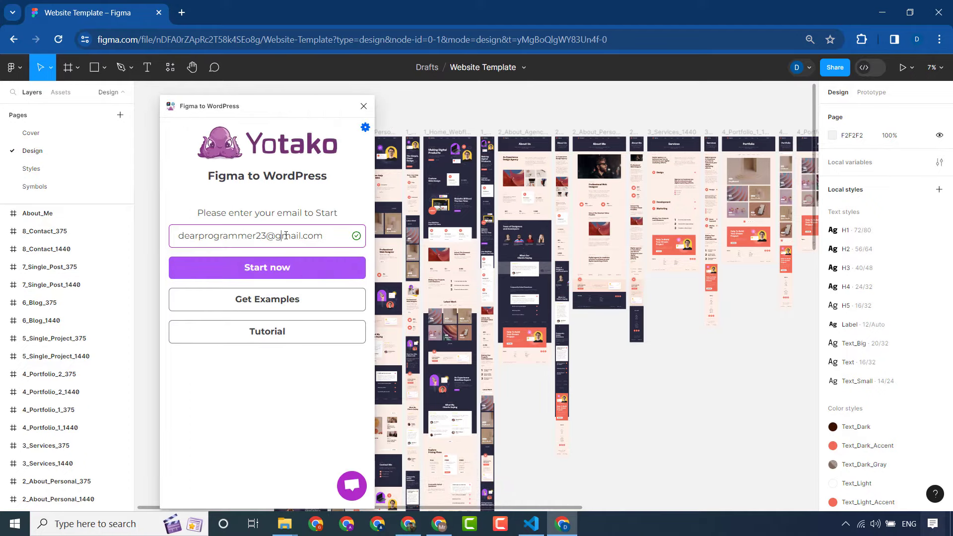
Submit the file's Figma URL to the plugin to start creating the website.
{"action": "left_click", "coordinate": [305, 270]}
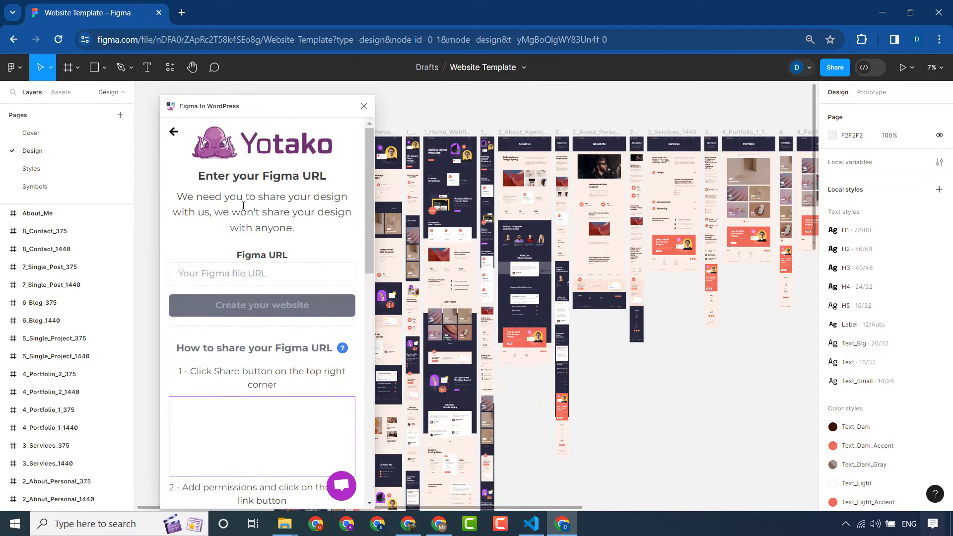
{"action": "left_click", "coordinate": [174, 131]}
{"action": "triple_click", "coordinate": [278, 243]}
{"action": "left_click", "coordinate": [278, 244]}
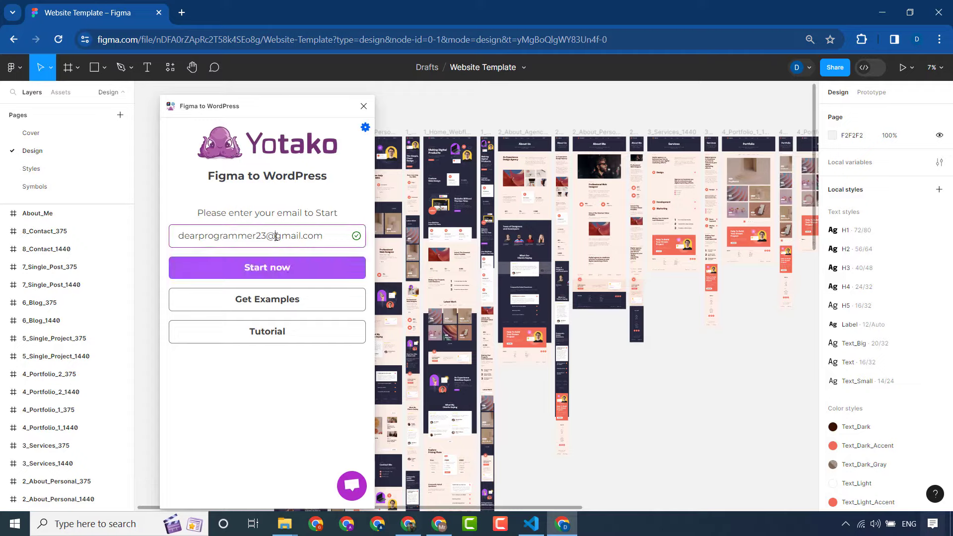
{"action": "left_click", "coordinate": [276, 269]}
{"action": "key", "text": "ctrl+v"}
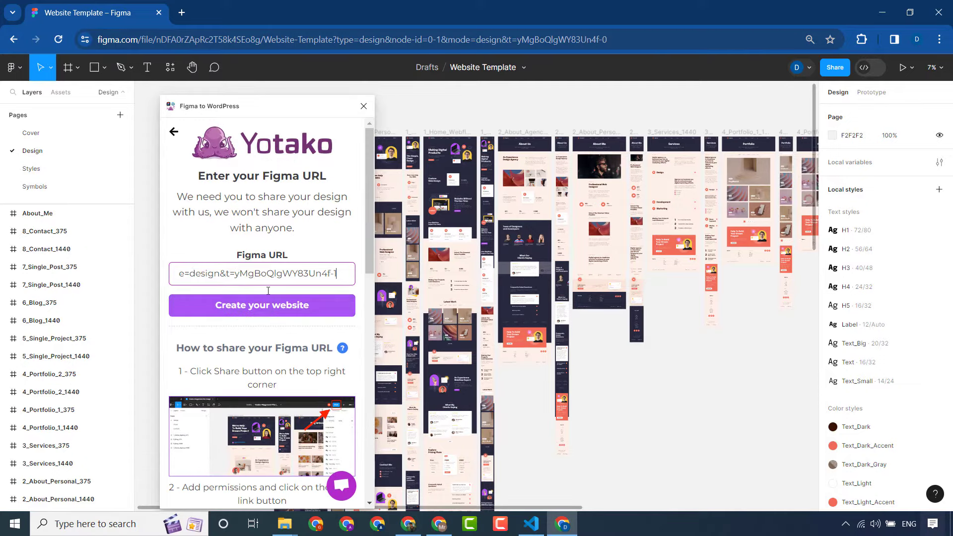
{"action": "left_click", "coordinate": [268, 306]}
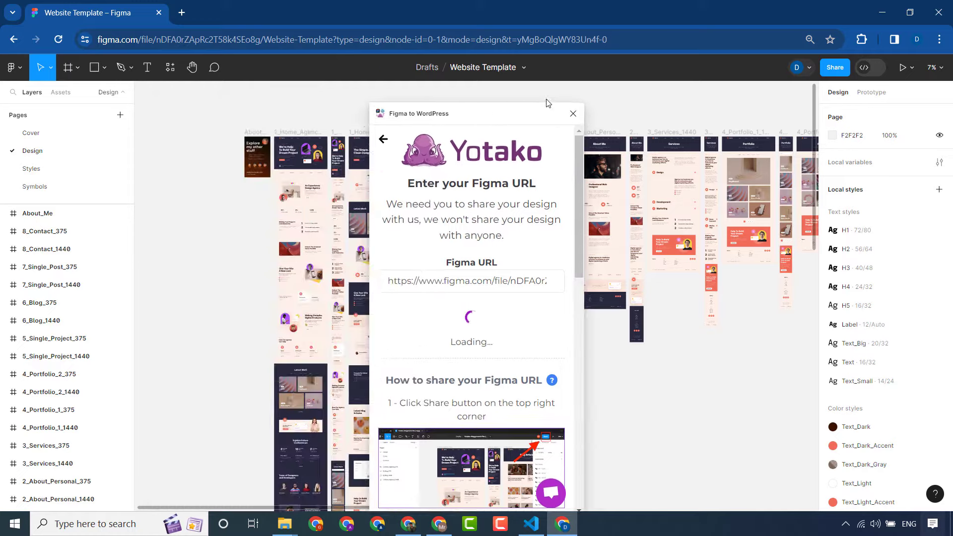
{"action": "left_click_drag", "start_coordinate": [268, 106], "coordinate": [596, 95]}
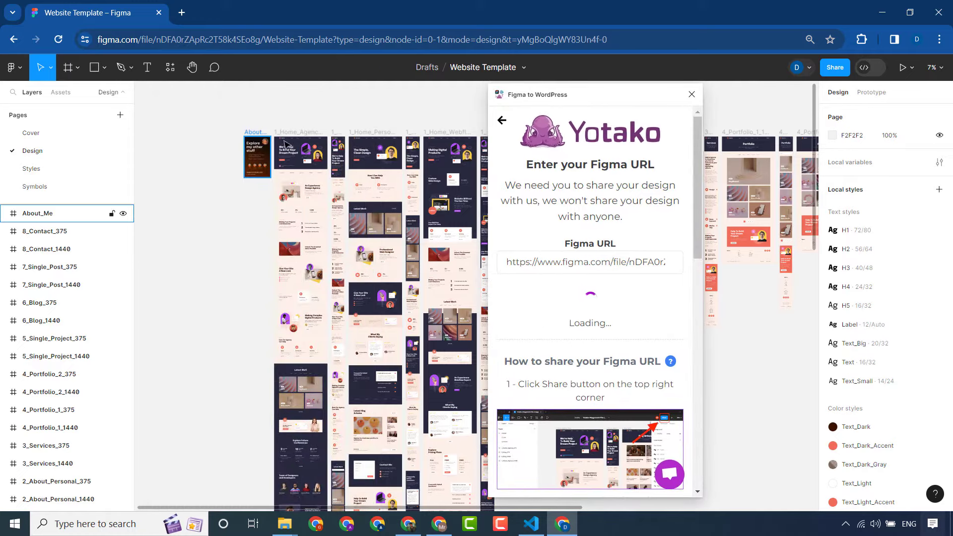
{"action": "scroll", "coordinate": [285, 144], "scroll_direction": "up", "scroll_amount": 3}
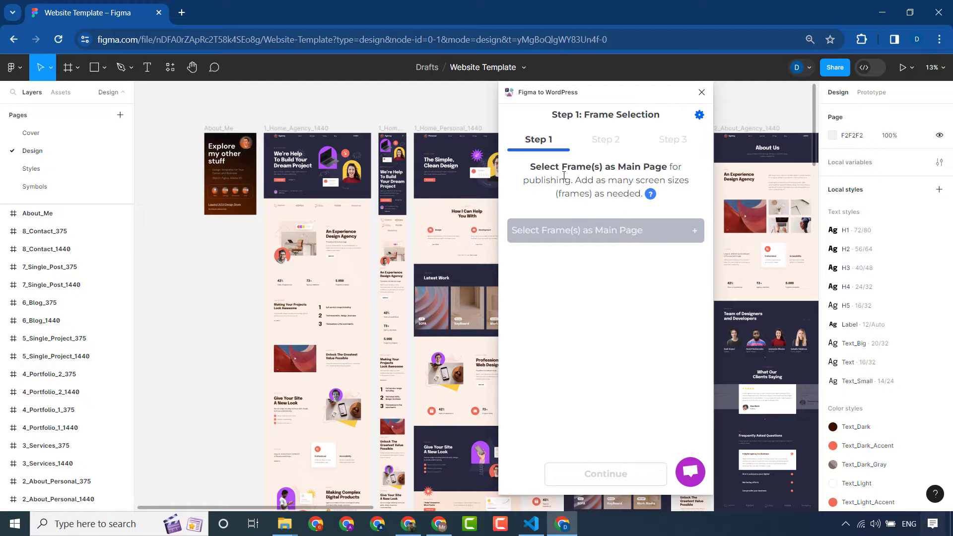
Make frame 1_Home_Agency_1440 the main page, skip the AI assistant and elements, and start the build.
{"action": "left_click", "coordinate": [296, 128]}
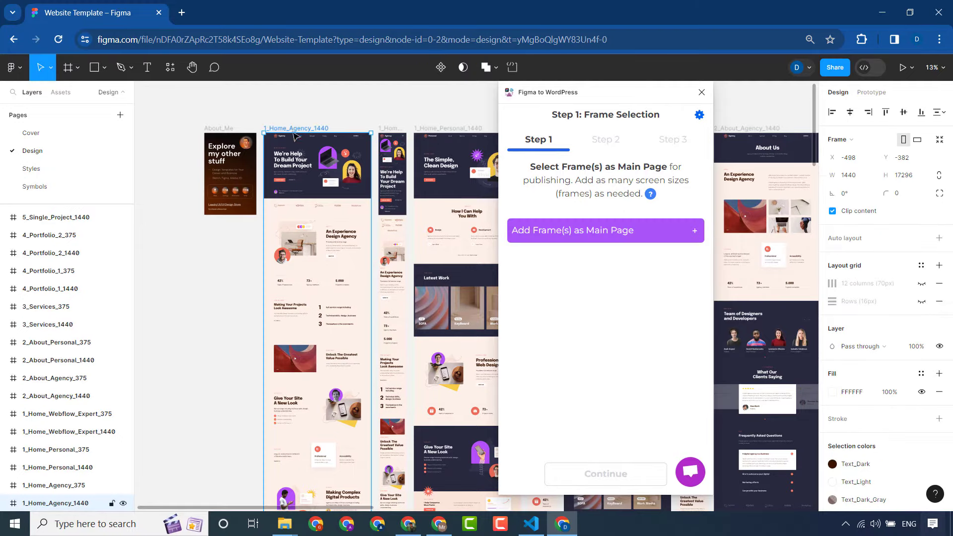
{"action": "left_click", "coordinate": [602, 229]}
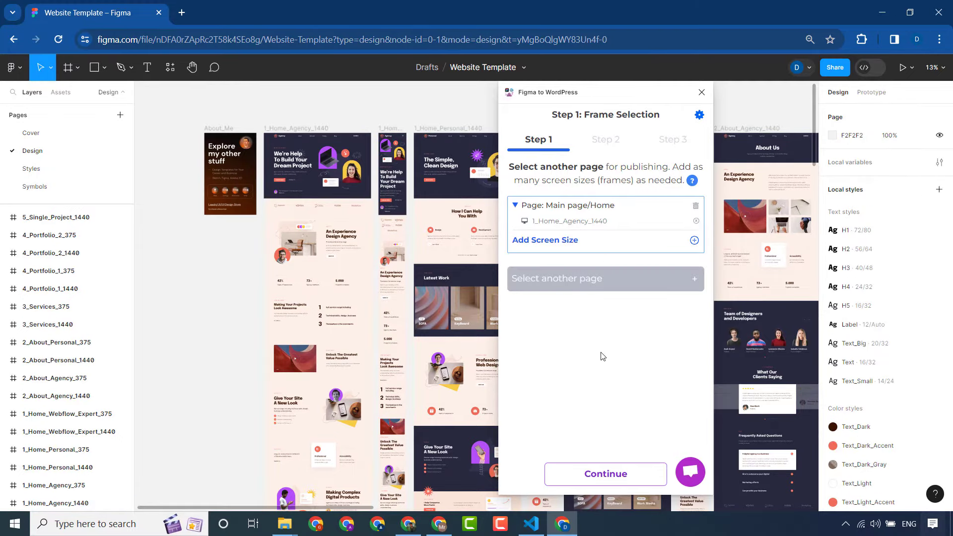
{"action": "left_click", "coordinate": [628, 477]}
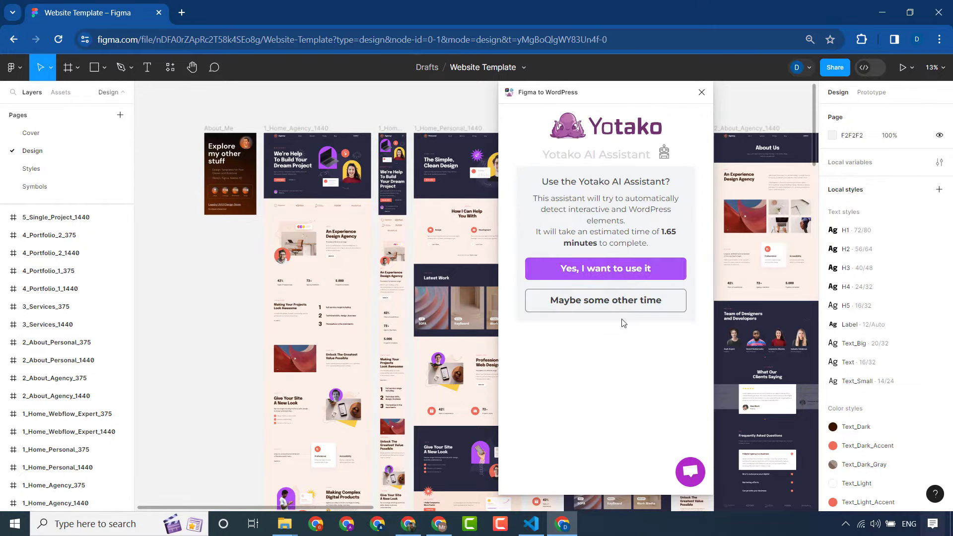
{"action": "left_click", "coordinate": [620, 301]}
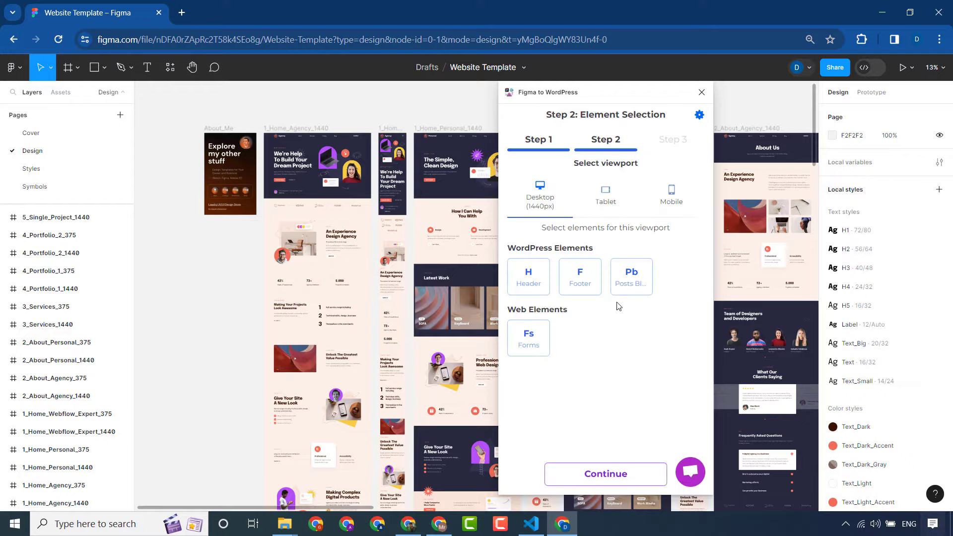
{"action": "left_click", "coordinate": [619, 480]}
{"action": "left_click", "coordinate": [609, 358]}
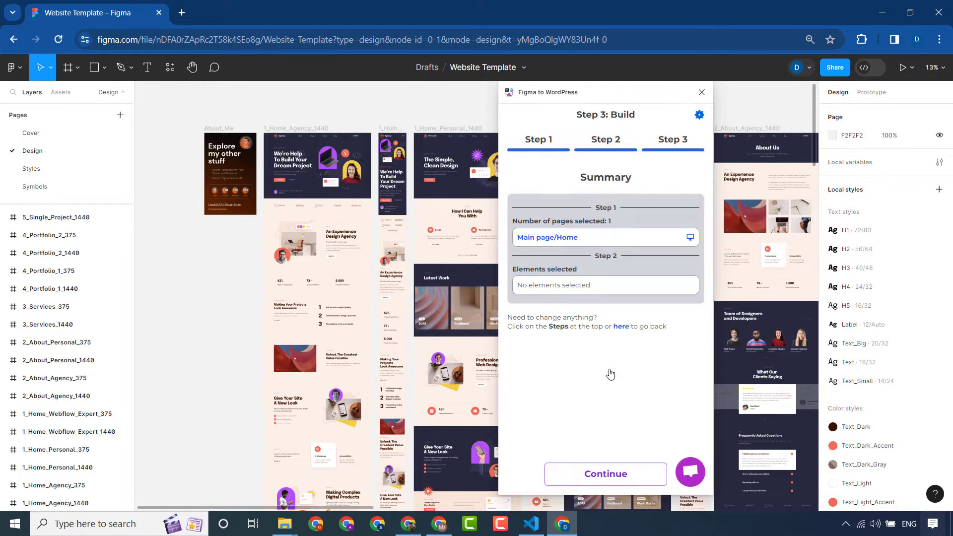
{"action": "left_click", "coordinate": [625, 484]}
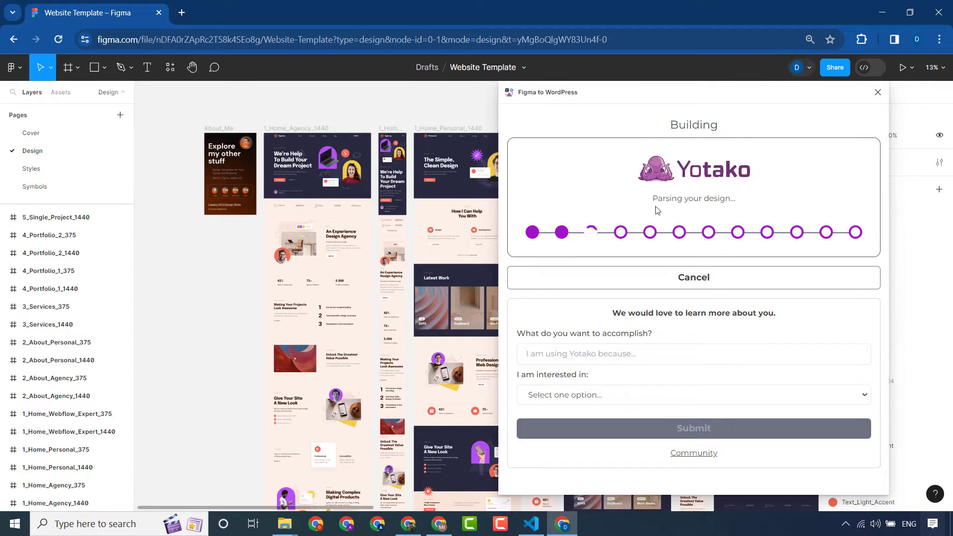
Browse the website frames on the canvas while the WordPress build runs.
{"action": "scroll", "coordinate": [268, 288], "scroll_direction": "down", "scroll_amount": 5}
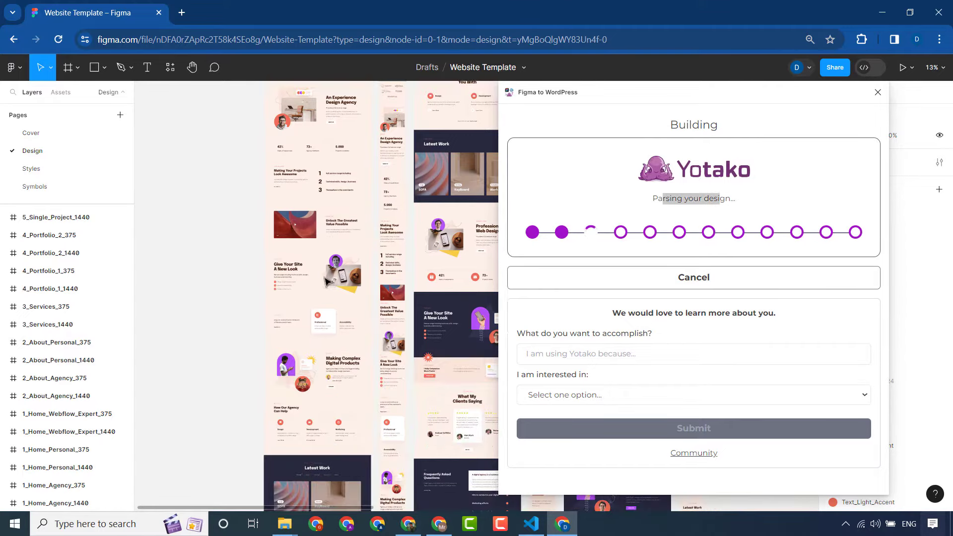
{"action": "scroll", "coordinate": [308, 306], "scroll_direction": "down", "scroll_amount": 5}
{"action": "scroll", "coordinate": [348, 322], "scroll_direction": "down", "scroll_amount": 5}
{"action": "scroll", "coordinate": [391, 342], "scroll_direction": "down", "scroll_amount": 5}
{"action": "scroll", "coordinate": [391, 342], "scroll_direction": "up", "scroll_amount": 3}
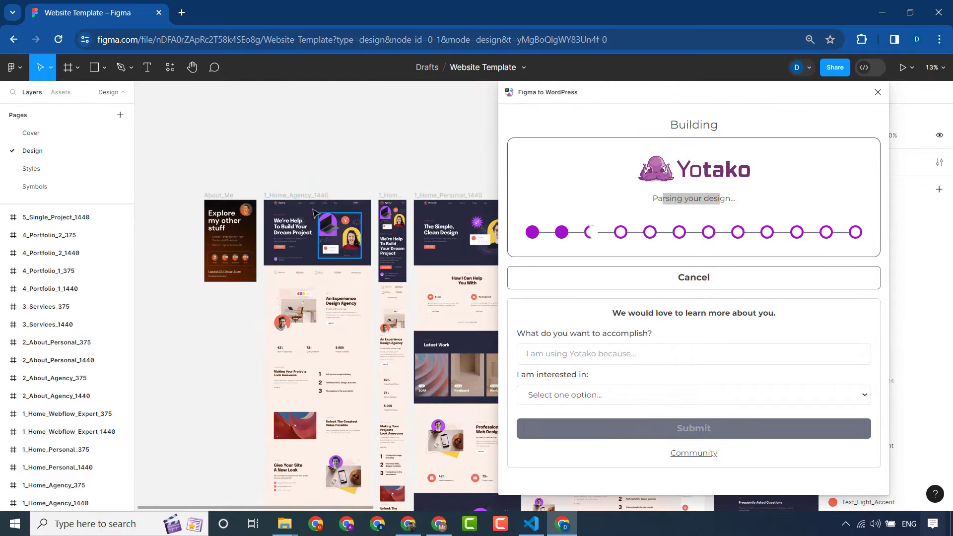
{"action": "scroll", "coordinate": [298, 261], "scroll_direction": "up", "scroll_amount": 2}
{"action": "scroll", "coordinate": [299, 261], "scroll_direction": "up", "scroll_amount": 3}
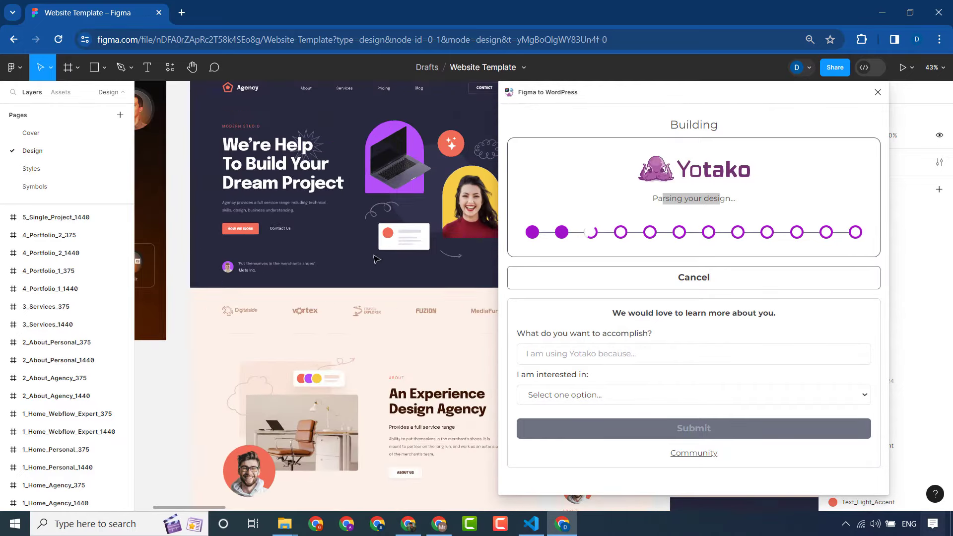
{"action": "scroll", "coordinate": [458, 287], "scroll_direction": "down", "scroll_amount": 2}
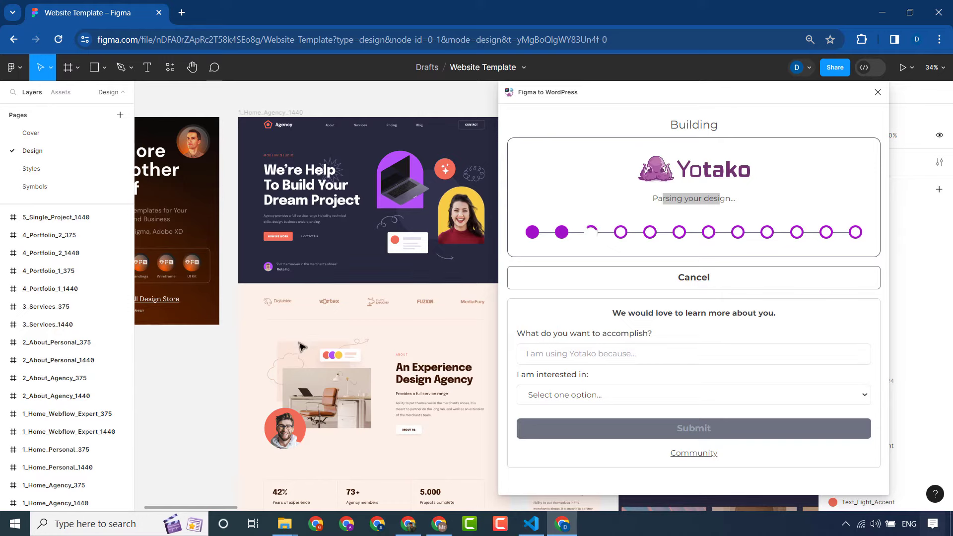
{"action": "scroll", "coordinate": [422, 222], "scroll_direction": "down", "scroll_amount": 3}
{"action": "scroll", "coordinate": [422, 222], "scroll_direction": "down", "scroll_amount": 2}
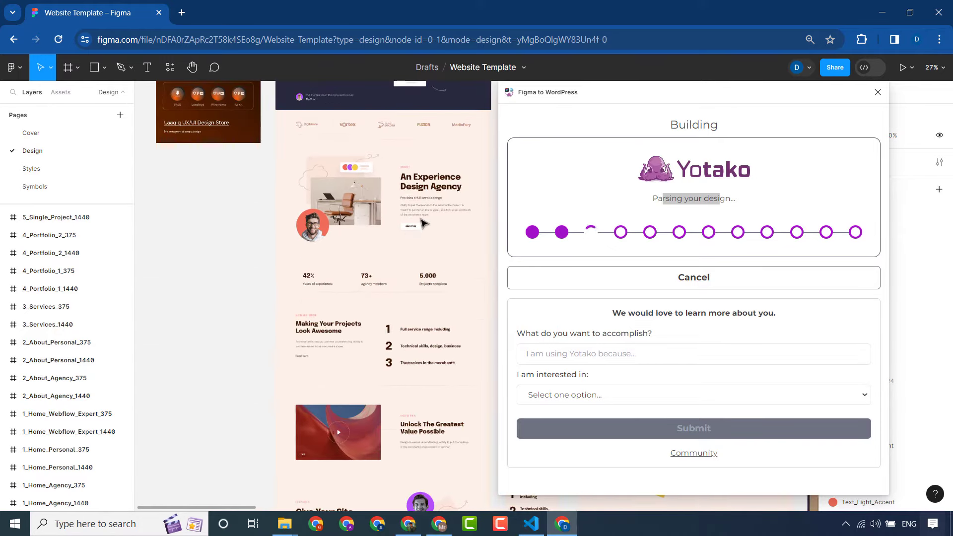
{"action": "scroll", "coordinate": [486, 243], "scroll_direction": "up", "scroll_amount": 4}
{"action": "scroll", "coordinate": [493, 248], "scroll_direction": "down", "scroll_amount": 1}
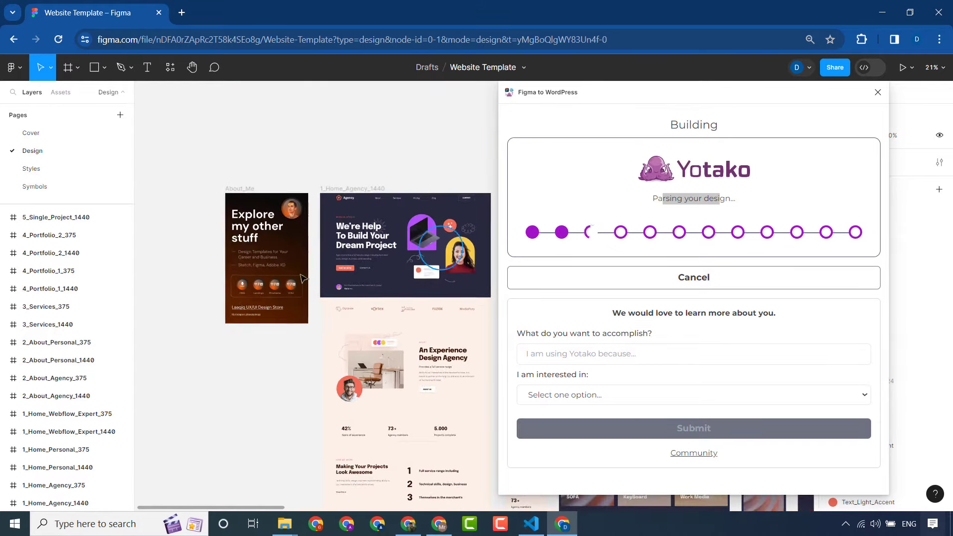
{"action": "scroll", "coordinate": [494, 281], "scroll_direction": "up", "scroll_amount": 2}
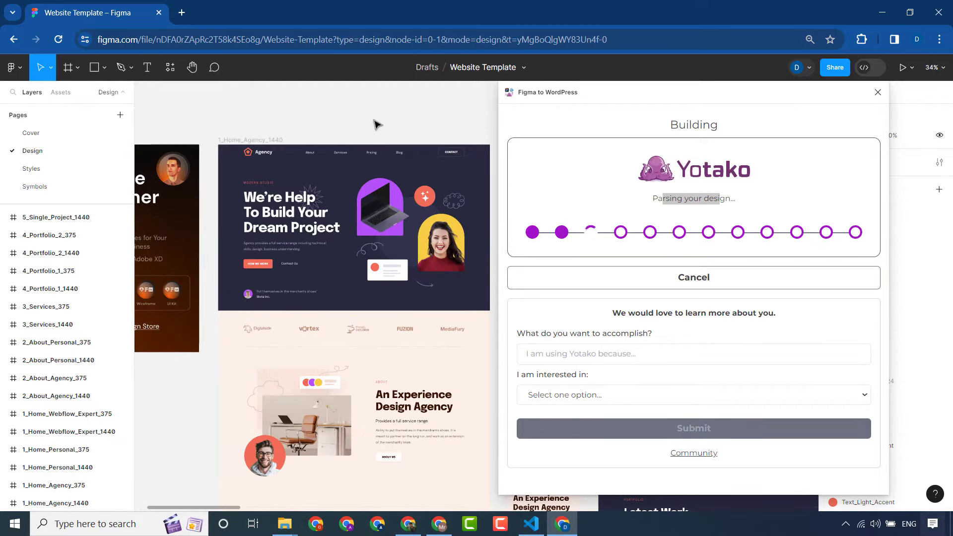
{"action": "scroll", "coordinate": [378, 149], "scroll_direction": "down", "scroll_amount": 3}
{"action": "scroll", "coordinate": [348, 248], "scroll_direction": "up", "scroll_amount": 1}
{"action": "scroll", "coordinate": [338, 287], "scroll_direction": "down", "scroll_amount": 3}
{"action": "scroll", "coordinate": [347, 268], "scroll_direction": "up", "scroll_amount": 4}
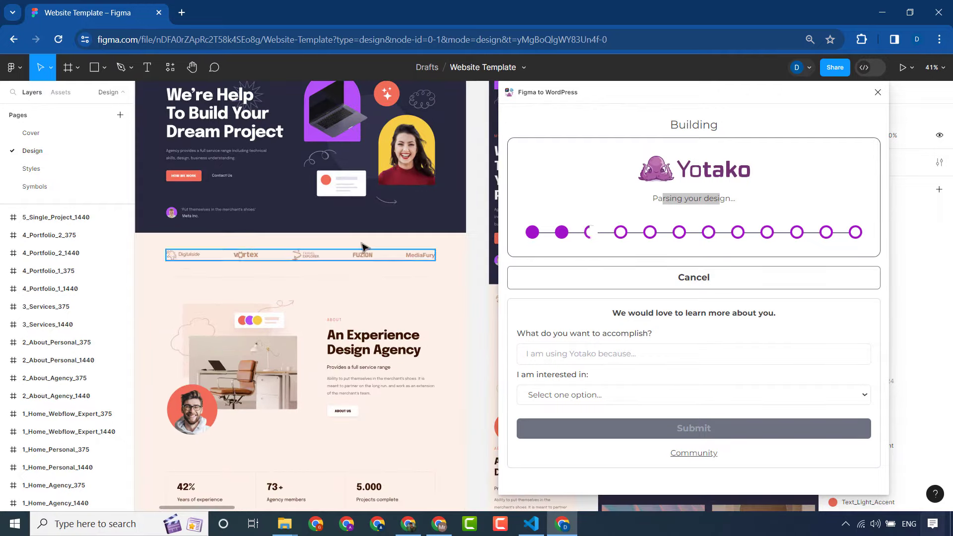
{"action": "scroll", "coordinate": [330, 249], "scroll_direction": "down", "scroll_amount": 2}
{"action": "scroll", "coordinate": [326, 249], "scroll_direction": "down", "scroll_amount": 3}
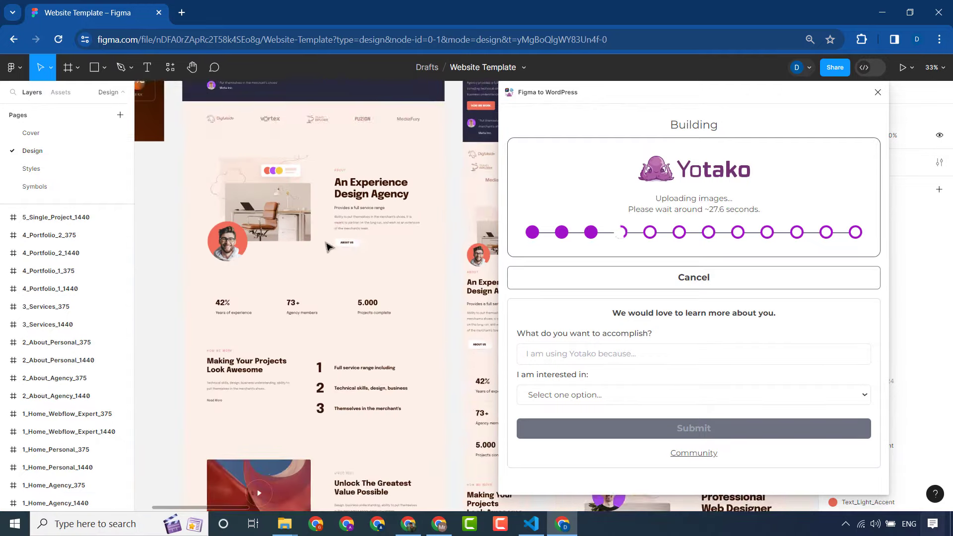
{"action": "scroll", "coordinate": [330, 246], "scroll_direction": "down", "scroll_amount": 5}
{"action": "scroll", "coordinate": [330, 245], "scroll_direction": "up", "scroll_amount": 6}
{"action": "triple_click", "coordinate": [707, 209]}
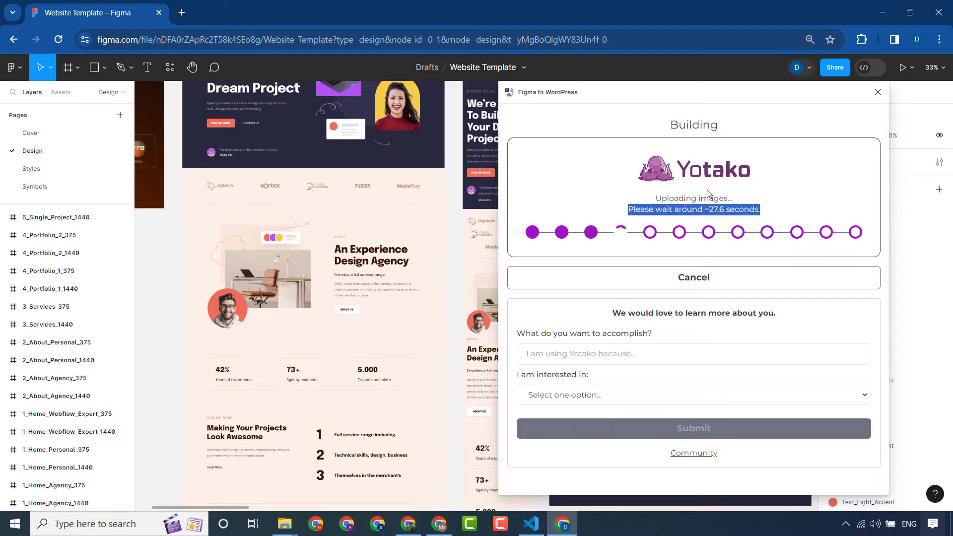
{"action": "left_click", "coordinate": [705, 209]}
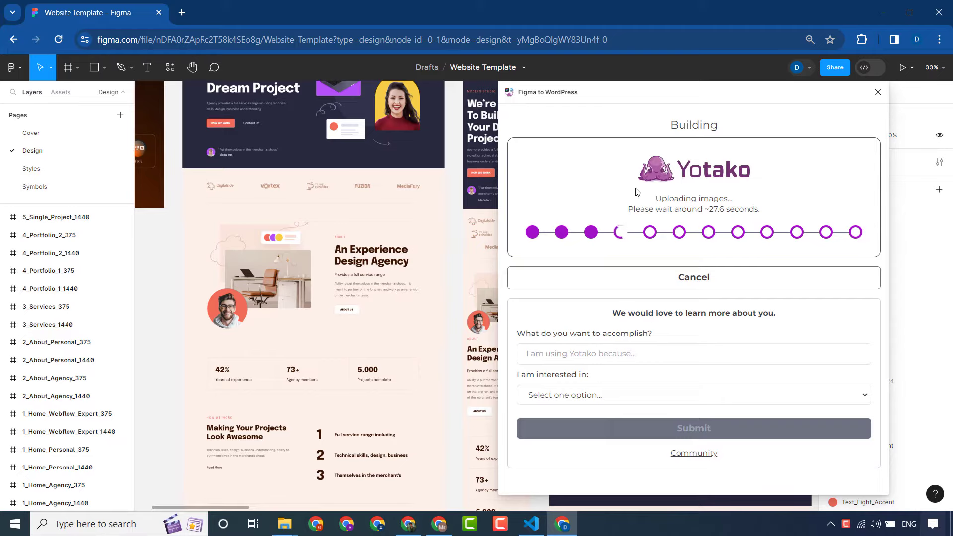
{"action": "scroll", "coordinate": [422, 278], "scroll_direction": "down", "scroll_amount": 5}
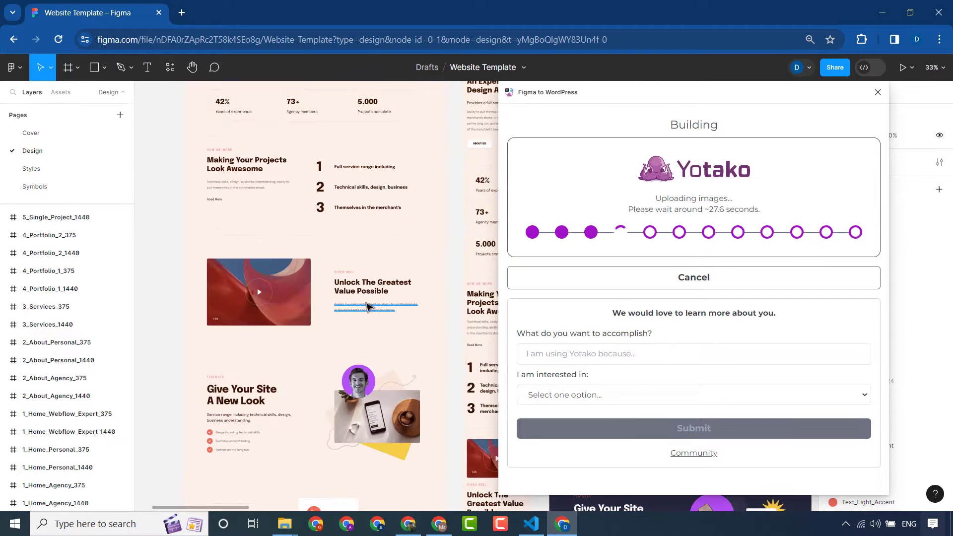
{"action": "scroll", "coordinate": [422, 278], "scroll_direction": "down", "scroll_amount": 4}
{"action": "scroll", "coordinate": [365, 275], "scroll_direction": "down", "scroll_amount": 4}
{"action": "scroll", "coordinate": [365, 274], "scroll_direction": "down", "scroll_amount": 5}
{"action": "scroll", "coordinate": [365, 274], "scroll_direction": "down", "scroll_amount": 4}
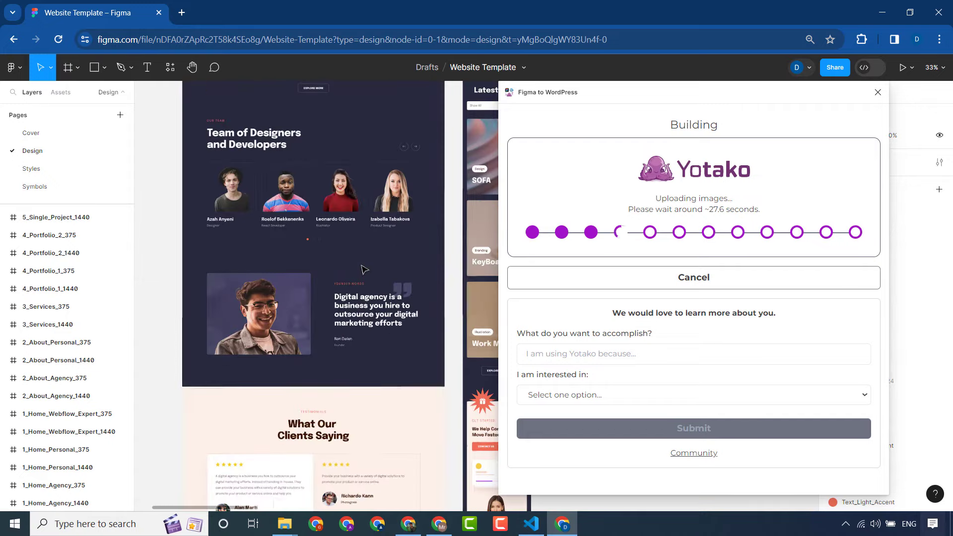
{"action": "scroll", "coordinate": [364, 270], "scroll_direction": "down", "scroll_amount": 3}
{"action": "scroll", "coordinate": [365, 270], "scroll_direction": "down", "scroll_amount": 5}
{"action": "scroll", "coordinate": [365, 269], "scroll_direction": "down", "scroll_amount": 5}
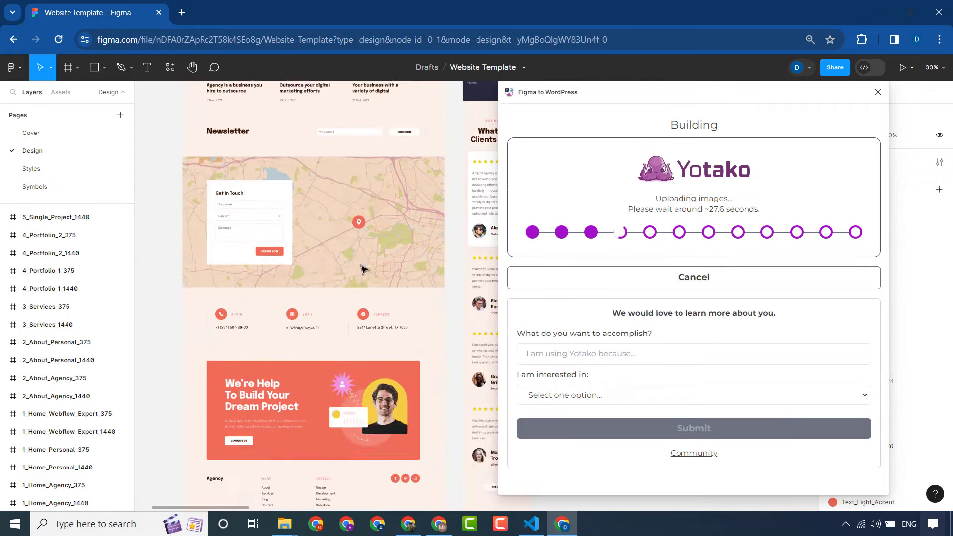
{"action": "scroll", "coordinate": [365, 268], "scroll_direction": "down", "scroll_amount": 5}
{"action": "scroll", "coordinate": [365, 267], "scroll_direction": "down", "scroll_amount": 3}
{"action": "scroll", "coordinate": [363, 267], "scroll_direction": "up", "scroll_amount": 3}
{"action": "scroll", "coordinate": [362, 266], "scroll_direction": "up", "scroll_amount": 4}
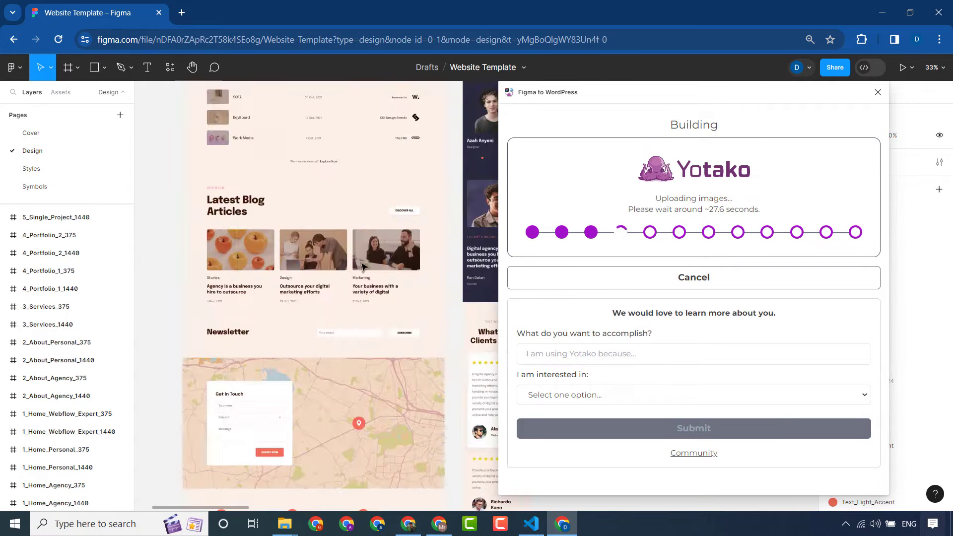
{"action": "scroll", "coordinate": [397, 267], "scroll_direction": "up", "scroll_amount": 2}
{"action": "scroll", "coordinate": [431, 273], "scroll_direction": "up", "scroll_amount": 6}
{"action": "scroll", "coordinate": [430, 274], "scroll_direction": "up", "scroll_amount": 5}
{"action": "scroll", "coordinate": [423, 271], "scroll_direction": "up", "scroll_amount": 5}
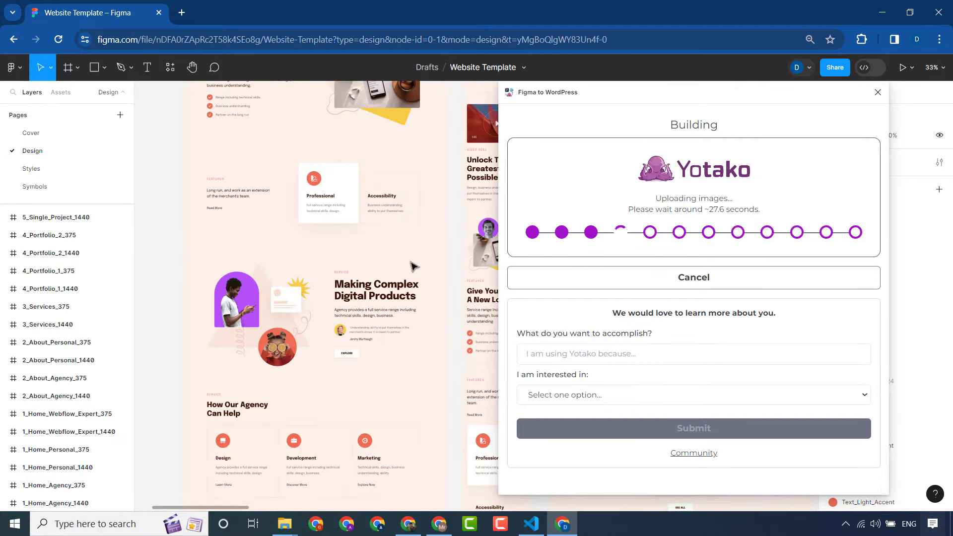
{"action": "scroll", "coordinate": [415, 267], "scroll_direction": "up", "scroll_amount": 5}
{"action": "scroll", "coordinate": [413, 266], "scroll_direction": "up", "scroll_amount": 5}
{"action": "scroll", "coordinate": [412, 267], "scroll_direction": "up", "scroll_amount": 1}
{"action": "scroll", "coordinate": [412, 266], "scroll_direction": "down", "scroll_amount": 5}
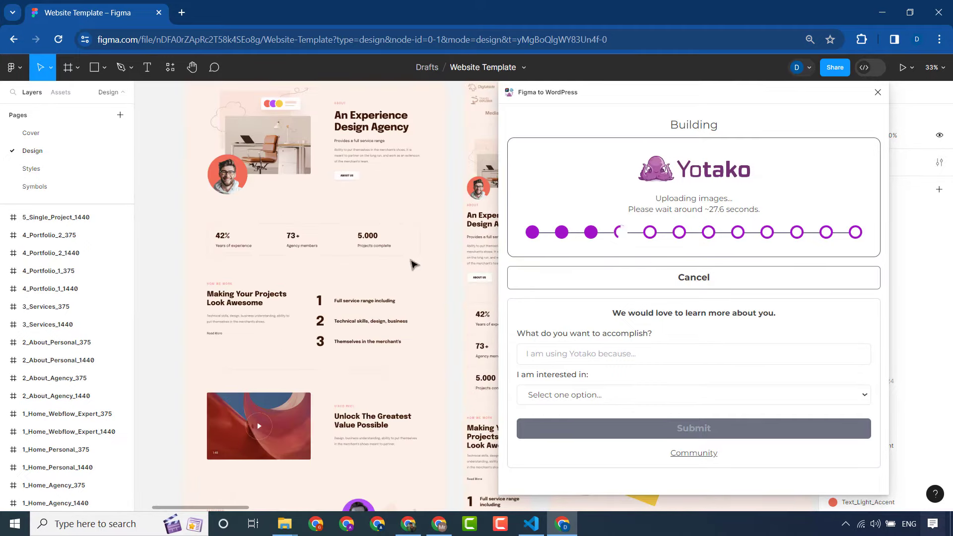
{"action": "scroll", "coordinate": [412, 264], "scroll_direction": "up", "scroll_amount": 4}
Move the plugin window off the designs and keep browsing until the build shows Done!
{"action": "mouse_move", "coordinate": [614, 98]}
{"action": "left_mouse_down"}
{"action": "mouse_move", "coordinate": [404, 117]}
{"action": "mouse_move", "coordinate": [234, 118]}
{"action": "mouse_move", "coordinate": [195, 89]}
{"action": "mouse_move", "coordinate": [131, 106]}
{"action": "mouse_move", "coordinate": [121, 148]}
{"action": "mouse_move", "coordinate": [189, 102]}
{"action": "mouse_move", "coordinate": [180, 89]}
{"action": "left_mouse_up"}
{"action": "scroll", "coordinate": [646, 221], "scroll_direction": "down", "scroll_amount": 5}
{"action": "scroll", "coordinate": [651, 218], "scroll_direction": "down", "scroll_amount": 4}
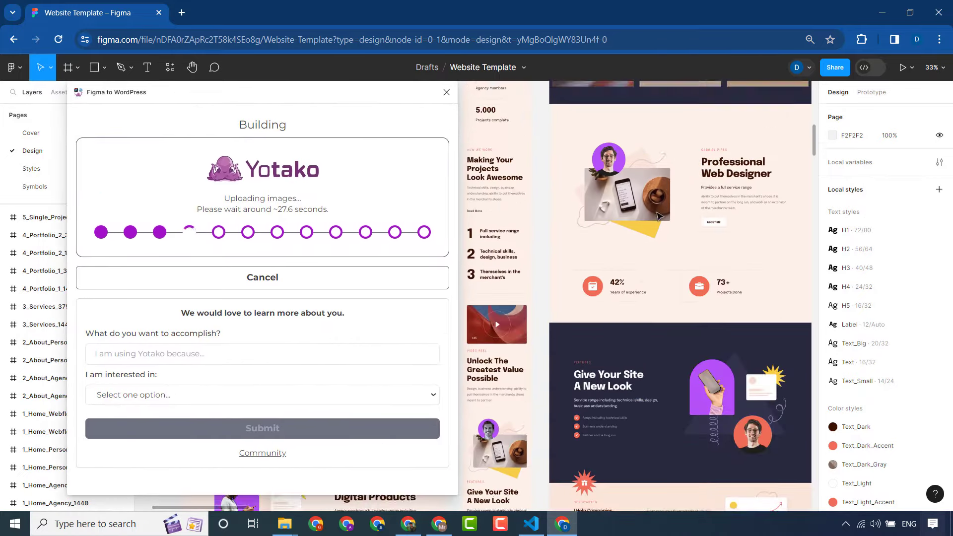
{"action": "scroll", "coordinate": [658, 215], "scroll_direction": "down", "scroll_amount": 4}
{"action": "scroll", "coordinate": [658, 216], "scroll_direction": "down", "scroll_amount": 4}
{"action": "scroll", "coordinate": [658, 216], "scroll_direction": "down", "scroll_amount": 4}
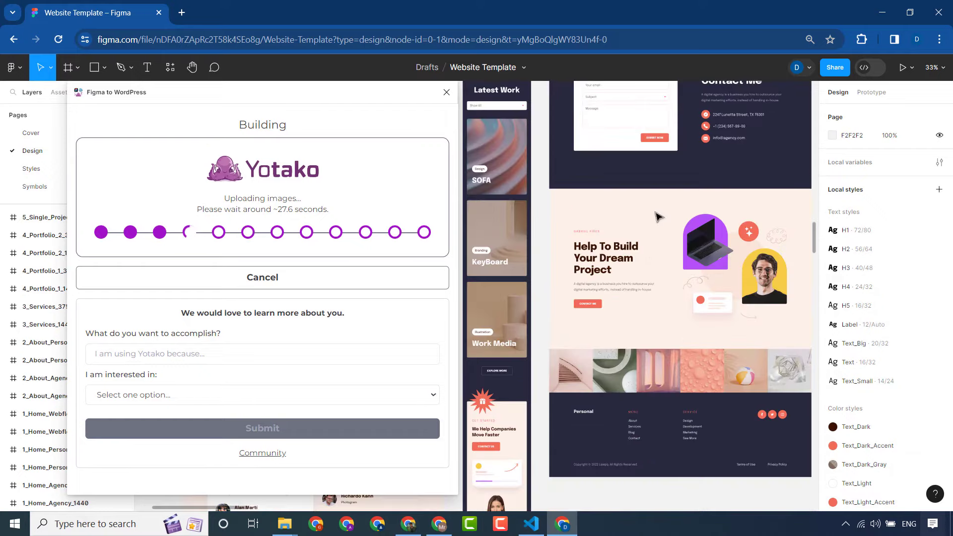
{"action": "scroll", "coordinate": [658, 216], "scroll_direction": "down", "scroll_amount": 4}
{"action": "scroll", "coordinate": [659, 217], "scroll_direction": "down", "scroll_amount": 3}
{"action": "scroll", "coordinate": [658, 216], "scroll_direction": "up", "scroll_amount": 3}
{"action": "scroll", "coordinate": [660, 218], "scroll_direction": "up", "scroll_amount": 3}
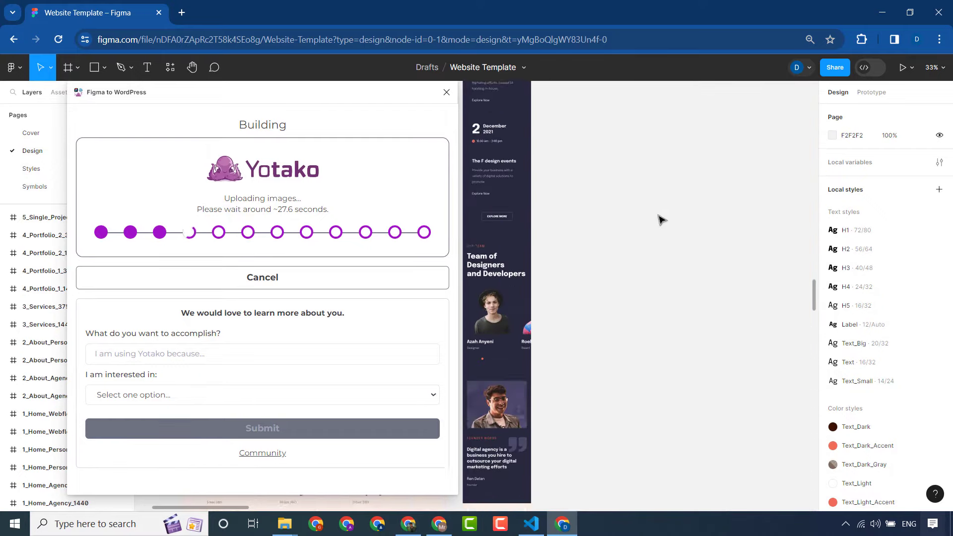
{"action": "scroll", "coordinate": [662, 219], "scroll_direction": "up", "scroll_amount": 3}
{"action": "scroll", "coordinate": [664, 220], "scroll_direction": "up", "scroll_amount": 3}
{"action": "scroll", "coordinate": [664, 220], "scroll_direction": "up", "scroll_amount": 3}
{"action": "scroll", "coordinate": [664, 220], "scroll_direction": "up", "scroll_amount": 3}
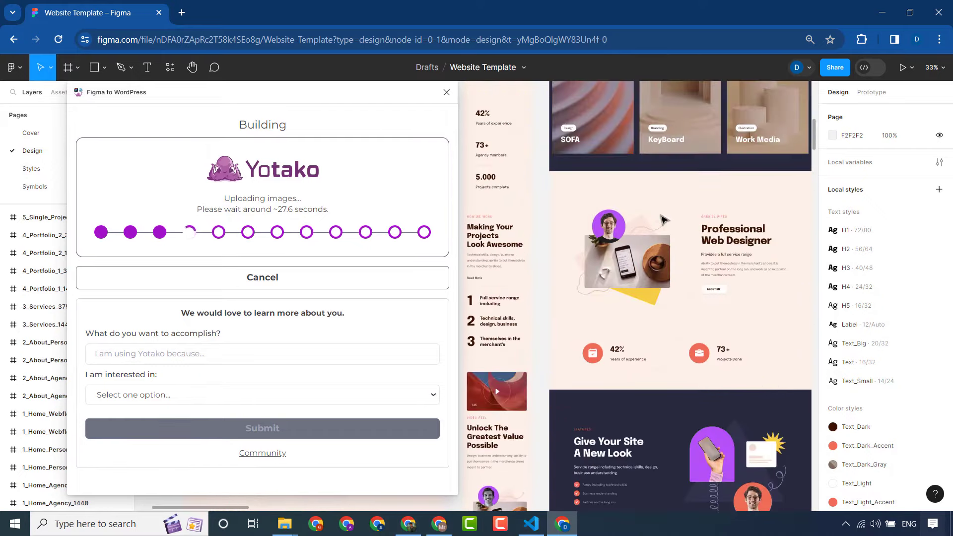
{"action": "left_click_drag", "start_coordinate": [260, 105], "coordinate": [497, 106]}
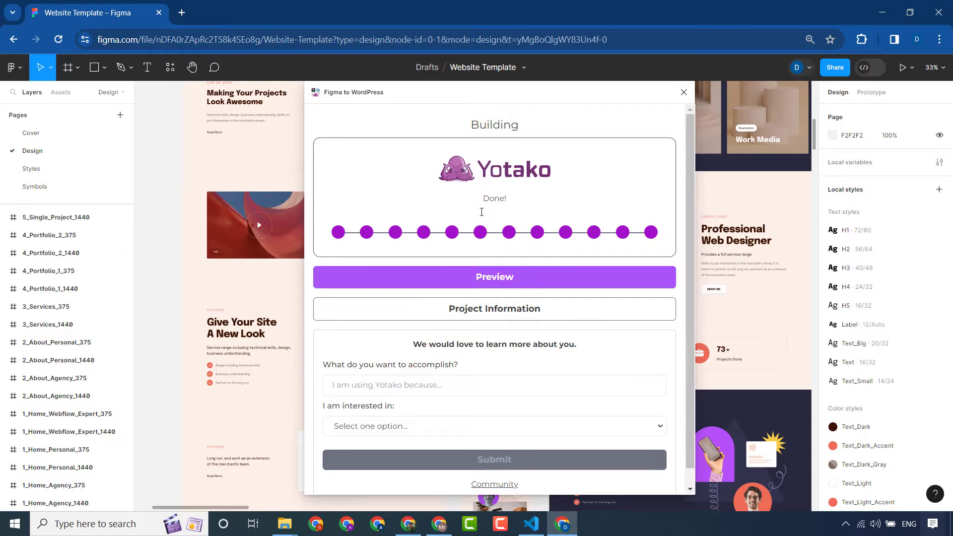
Submit feedback: 'education purpose' and 'WordPress templates I download and use separately'.
{"action": "left_click", "coordinate": [417, 388]}
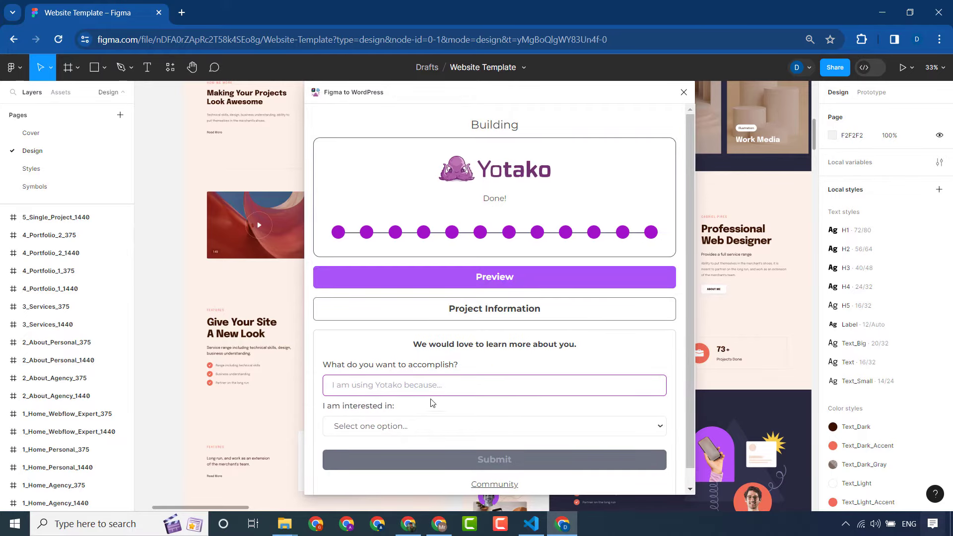
{"action": "type", "text": "education purpose"}
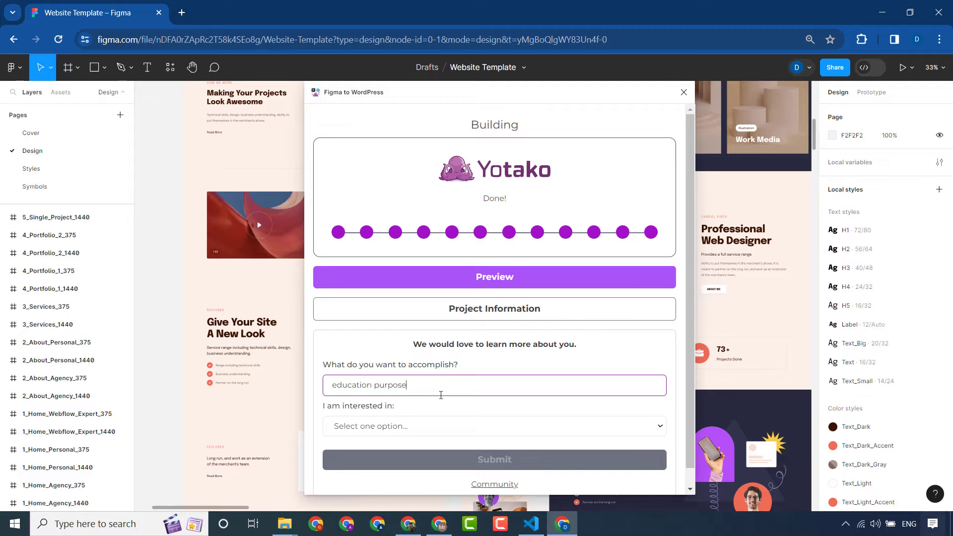
{"action": "left_click", "coordinate": [407, 430]}
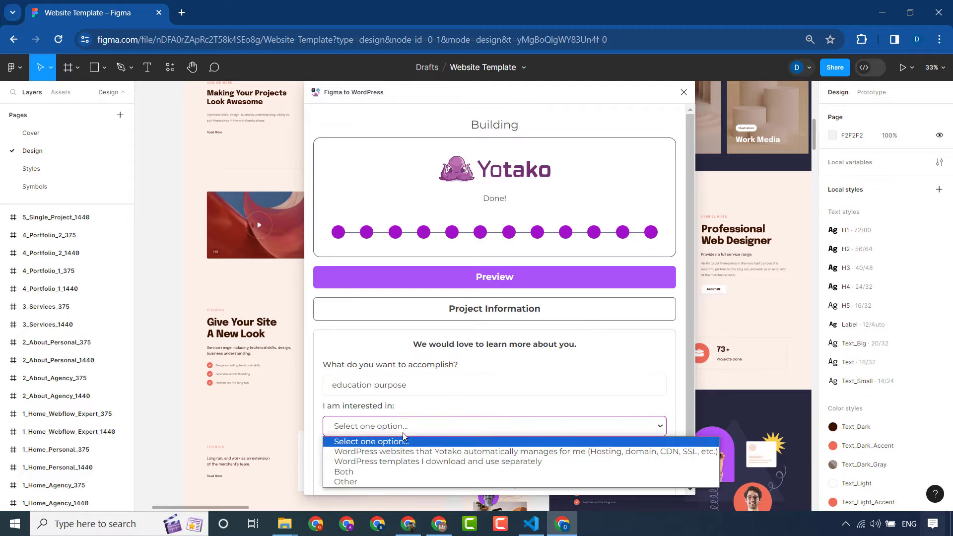
{"action": "left_click", "coordinate": [434, 461]}
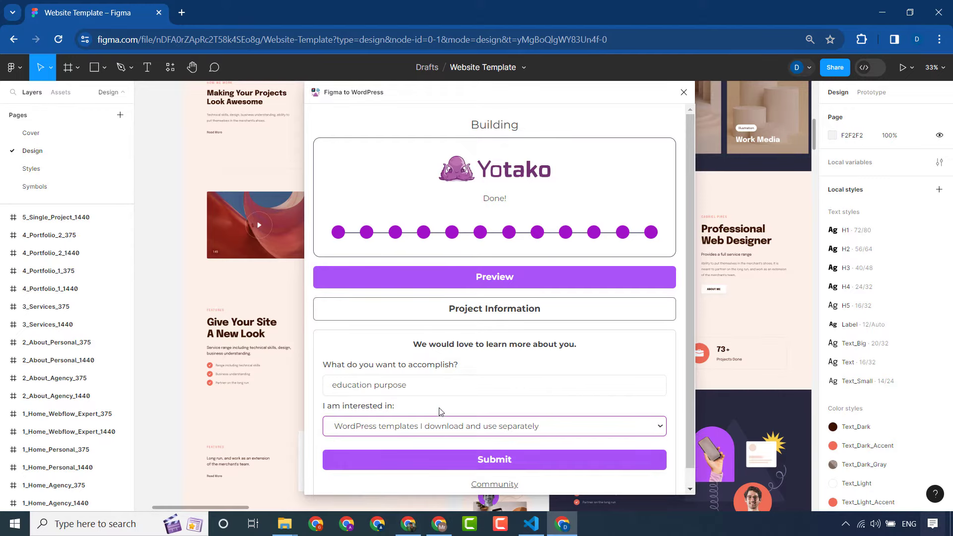
{"action": "left_click", "coordinate": [470, 467]}
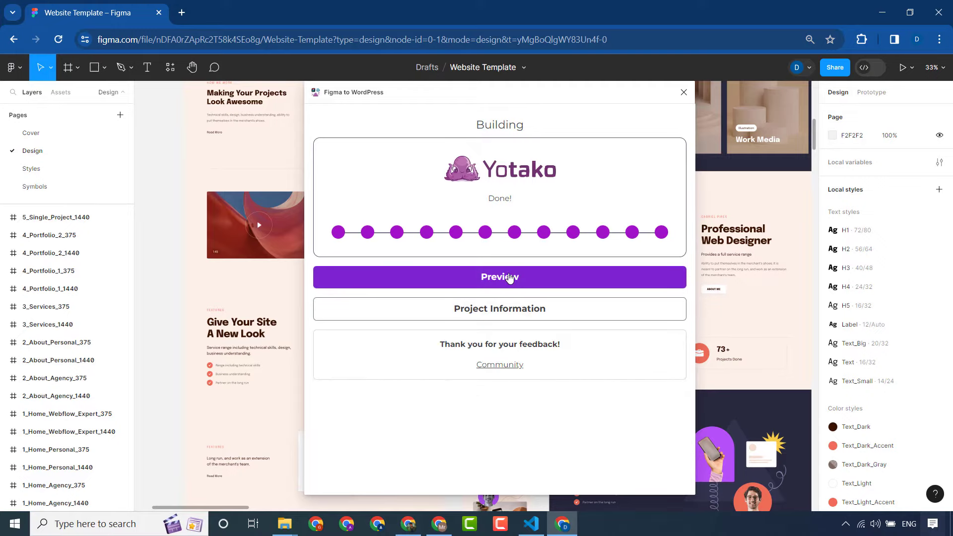
{"action": "left_click", "coordinate": [510, 279]}
Sign in to the Yotako dashboard with the Figma account and grant access to open the site preview.
{"action": "left_click", "coordinate": [118, 1]}
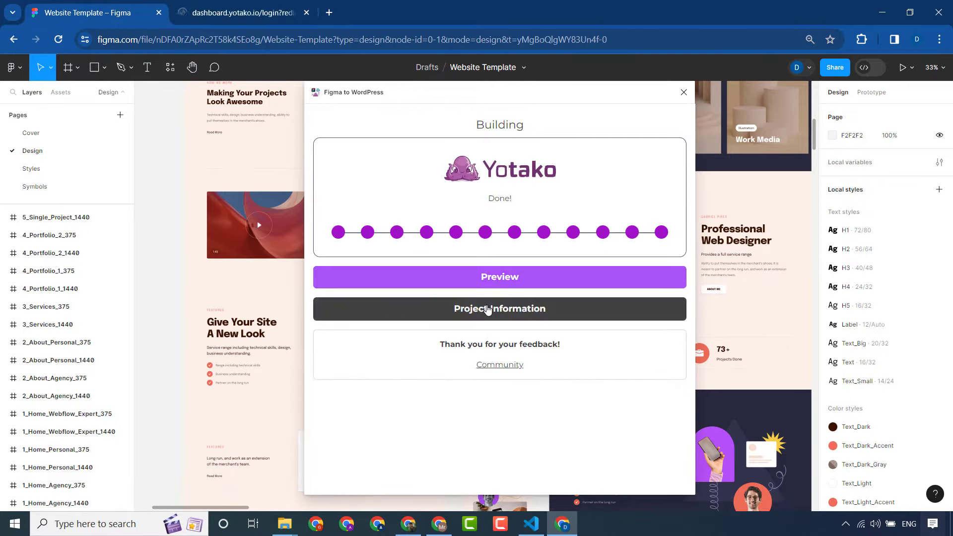
{"action": "left_click", "coordinate": [211, 2]}
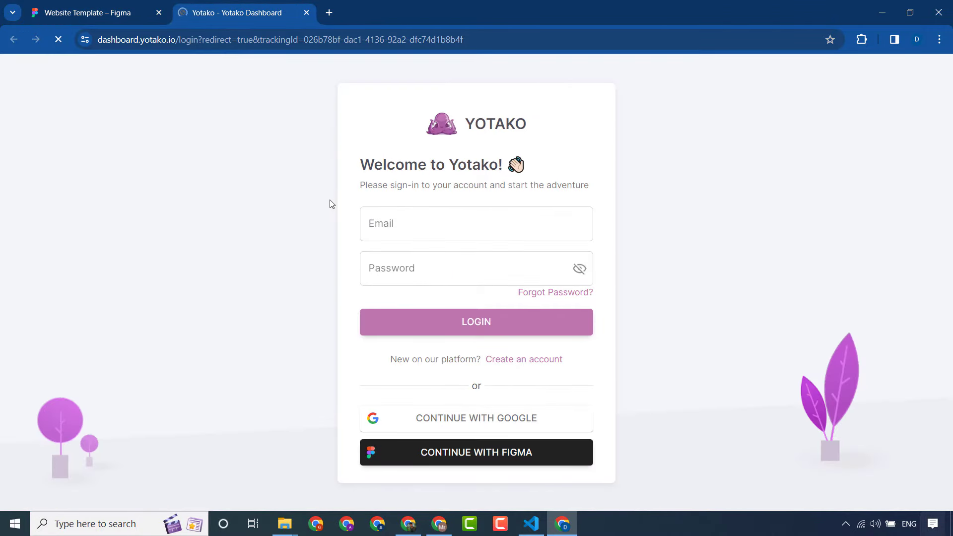
{"action": "left_click", "coordinate": [459, 452]}
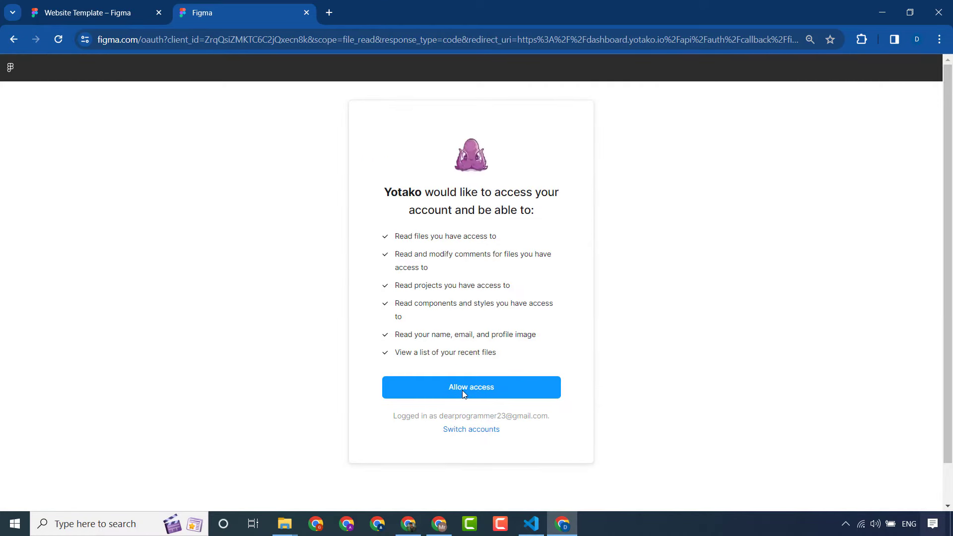
{"action": "left_click", "coordinate": [463, 390]}
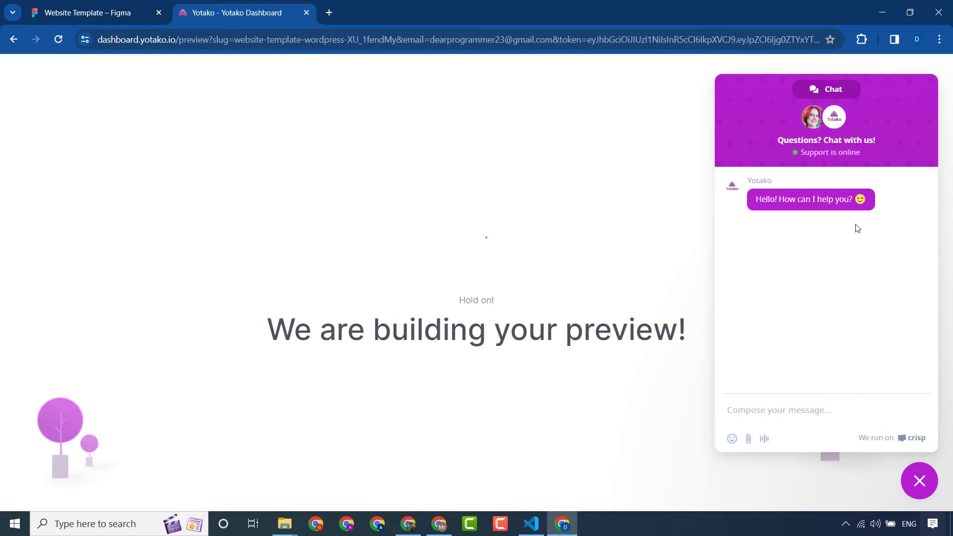
Close the Crisp chat and scroll through the Agency home page preview.
{"action": "left_click", "coordinate": [913, 477]}
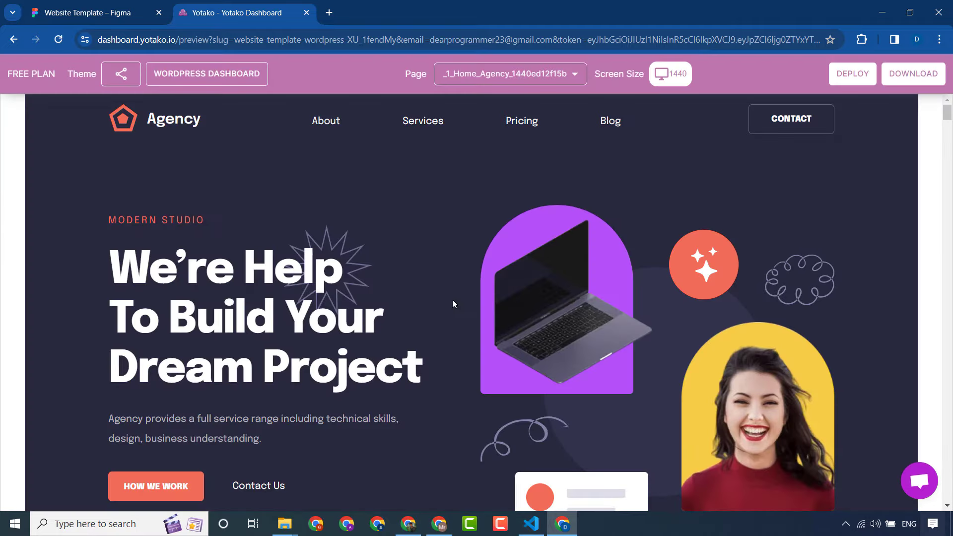
{"action": "scroll", "coordinate": [359, 230], "scroll_direction": "down", "scroll_amount": 5}
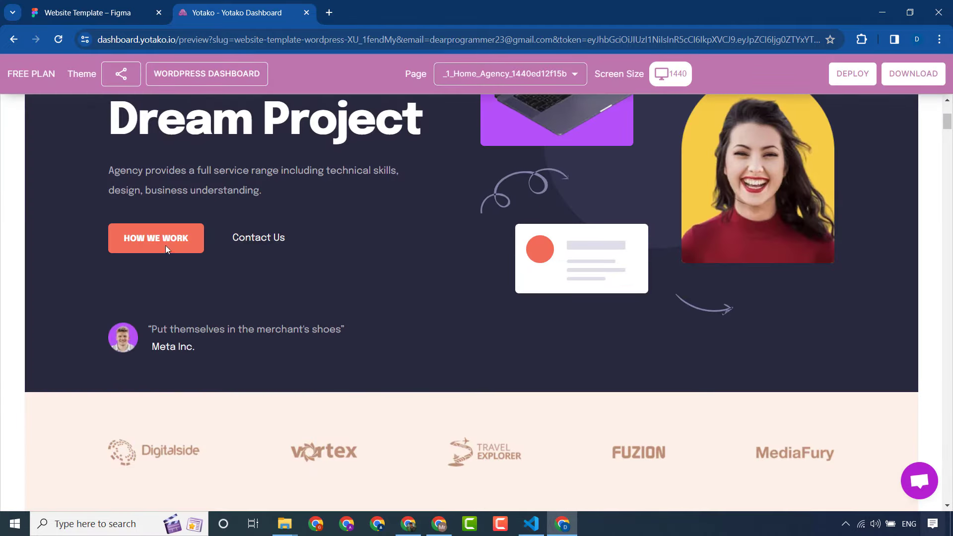
{"action": "scroll", "coordinate": [165, 245], "scroll_direction": "down", "scroll_amount": 5}
{"action": "scroll", "coordinate": [448, 232], "scroll_direction": "down", "scroll_amount": 5}
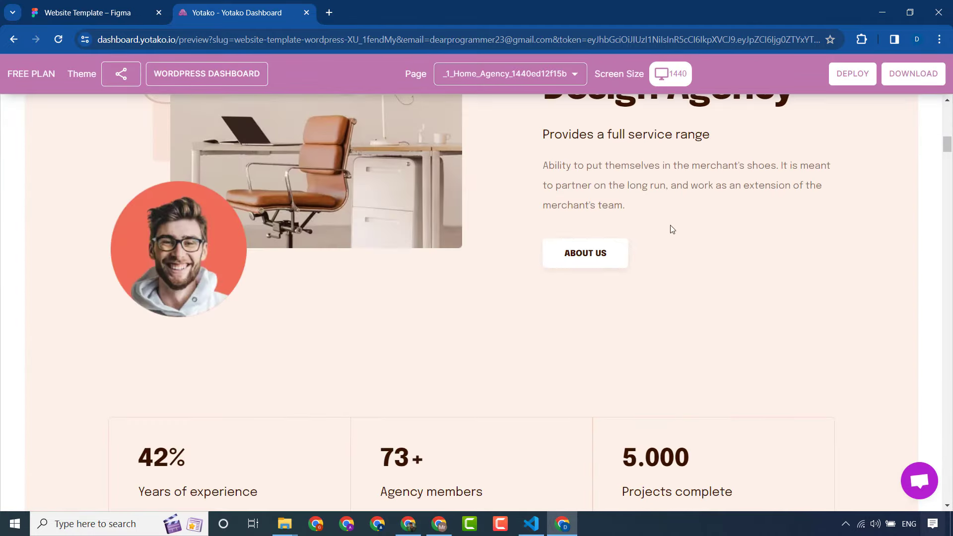
{"action": "scroll", "coordinate": [672, 229], "scroll_direction": "down", "scroll_amount": 5}
{"action": "scroll", "coordinate": [914, 229], "scroll_direction": "down", "scroll_amount": 5}
{"action": "mouse_move", "coordinate": [949, 191]}
{"action": "left_mouse_down"}
{"action": "mouse_move", "coordinate": [951, 497]}
{"action": "mouse_move", "coordinate": [940, 112]}
{"action": "left_mouse_up"}
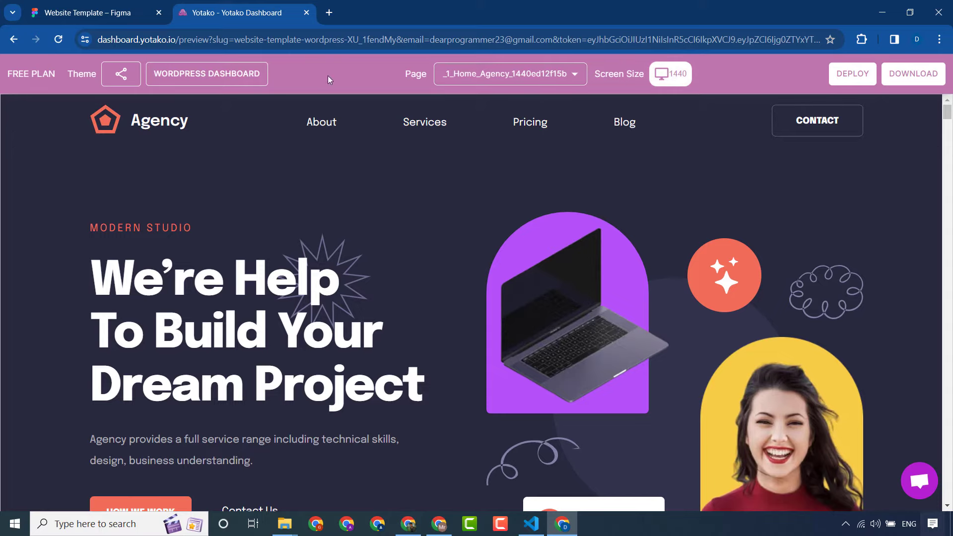
Check the Yotako theme under Appearance > Themes in WordPress admin, then return to the site preview.
{"action": "left_click", "coordinate": [571, 76]}
{"action": "left_click", "coordinate": [182, 75]}
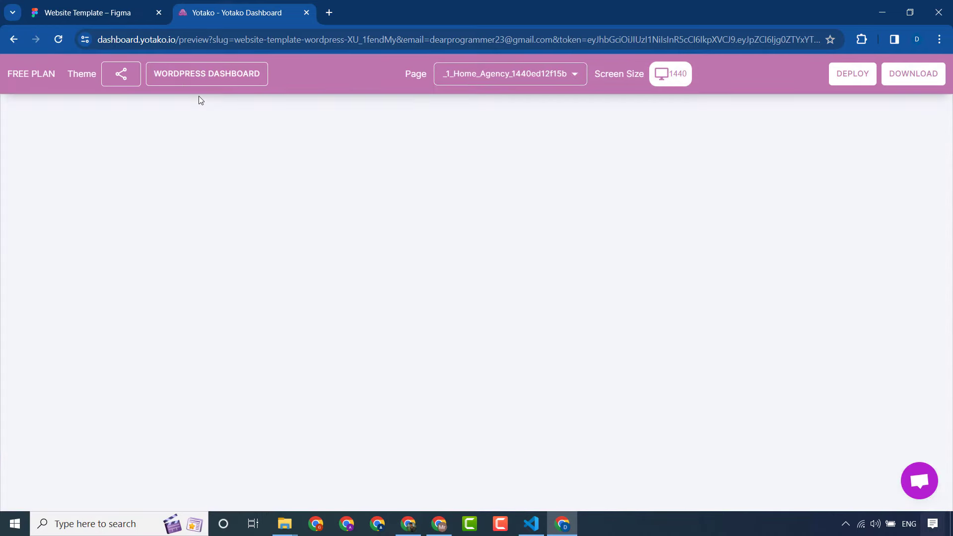
{"action": "scroll", "coordinate": [215, 237], "scroll_direction": "down", "scroll_amount": 3}
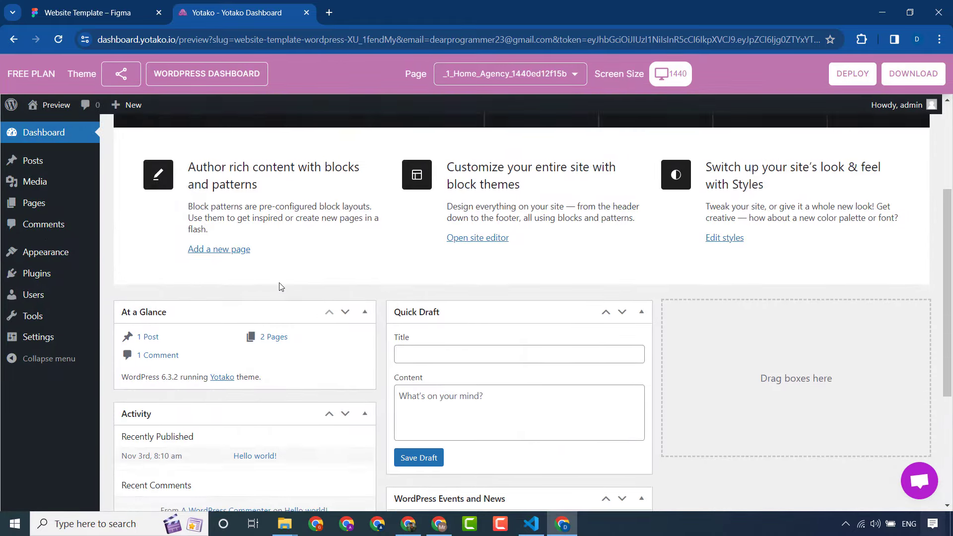
{"action": "scroll", "coordinate": [279, 285], "scroll_direction": "down", "scroll_amount": 4}
{"action": "mouse_move", "coordinate": [45, 251]}
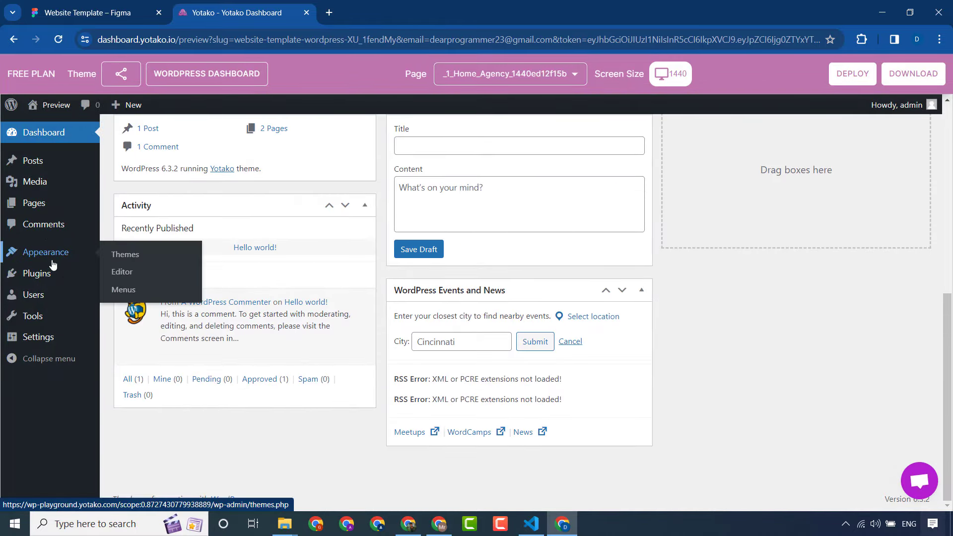
{"action": "left_click", "coordinate": [132, 258]}
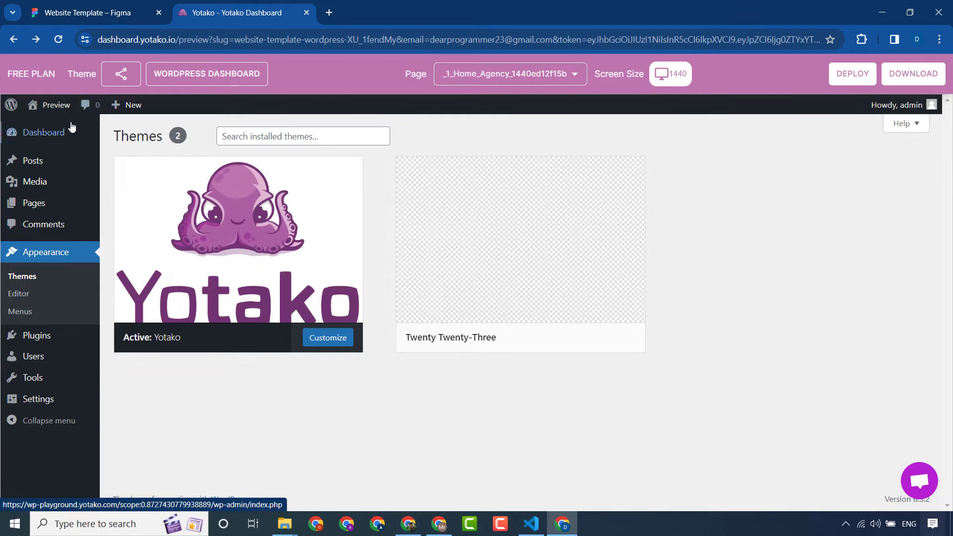
{"action": "left_click", "coordinate": [57, 110]}
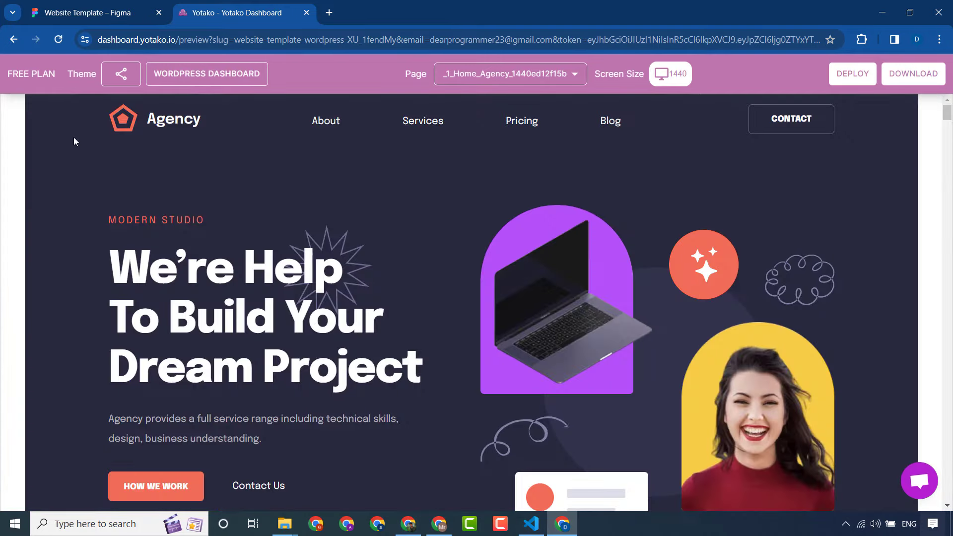
Scroll through the Agency preview back to the top, then return to the Website Template Figma tab.
{"action": "scroll", "coordinate": [242, 235], "scroll_direction": "down", "scroll_amount": 2}
{"action": "scroll", "coordinate": [154, 371], "scroll_direction": "down", "scroll_amount": 3}
{"action": "scroll", "coordinate": [262, 260], "scroll_direction": "down", "scroll_amount": 4}
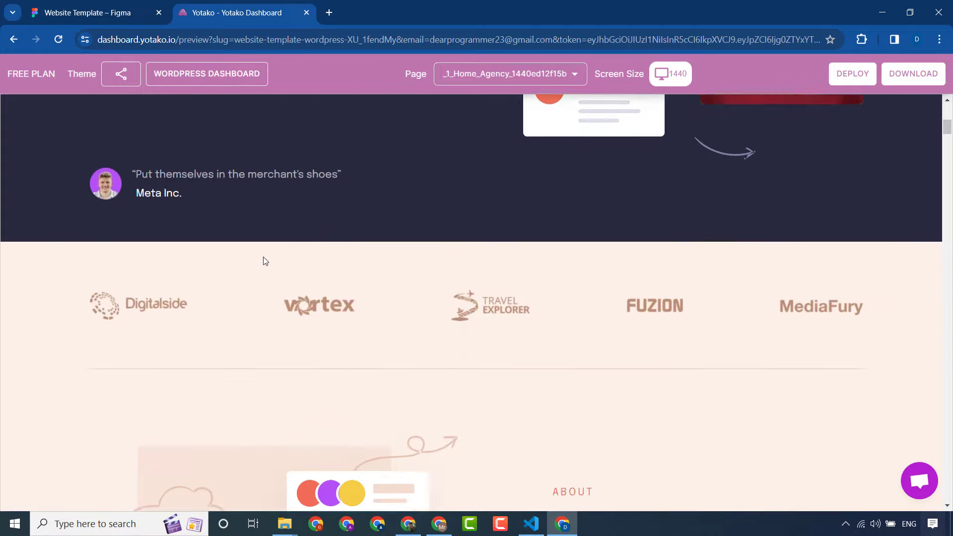
{"action": "scroll", "coordinate": [262, 259], "scroll_direction": "down", "scroll_amount": 5}
{"action": "scroll", "coordinate": [261, 259], "scroll_direction": "down", "scroll_amount": 5}
{"action": "mouse_move", "coordinate": [952, 161]}
{"action": "left_mouse_down"}
{"action": "mouse_move", "coordinate": [950, 487]}
{"action": "mouse_move", "coordinate": [948, 331]}
{"action": "left_mouse_up"}
{"action": "key", "text": "Home"}
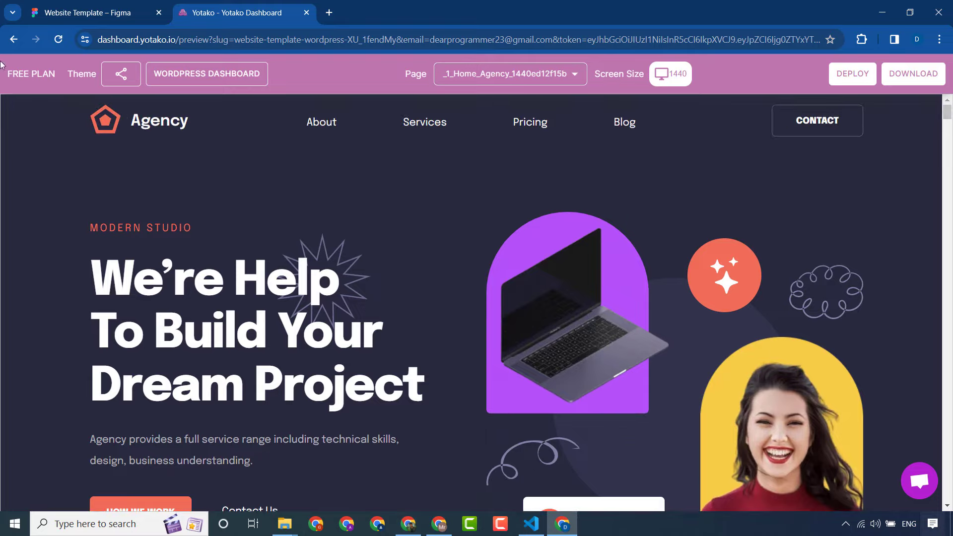
{"action": "left_click", "coordinate": [82, 12]}
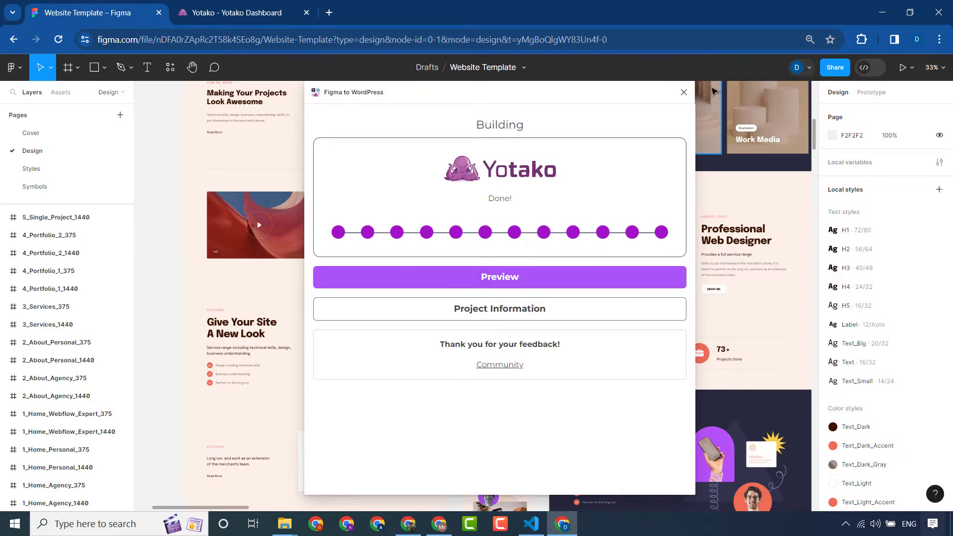
Close the Figma to WordPress dialog, review the 1_Home_Agency_1440 frame, and return to the Yotako preview.
{"action": "left_click", "coordinate": [684, 92]}
{"action": "scroll", "coordinate": [307, 278], "scroll_direction": "up", "scroll_amount": 5}
{"action": "scroll", "coordinate": [341, 319], "scroll_direction": "up", "scroll_amount": 2}
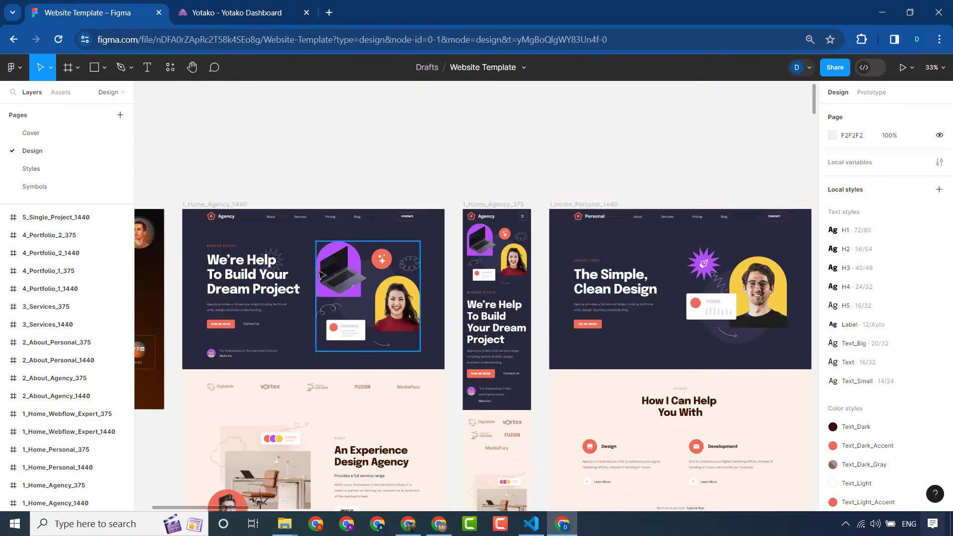
{"action": "scroll", "coordinate": [301, 258], "scroll_direction": "down", "scroll_amount": 6}
{"action": "scroll", "coordinate": [302, 257], "scroll_direction": "down", "scroll_amount": 4}
{"action": "scroll", "coordinate": [301, 257], "scroll_direction": "up", "scroll_amount": 7}
{"action": "scroll", "coordinate": [302, 257], "scroll_direction": "up", "scroll_amount": 8}
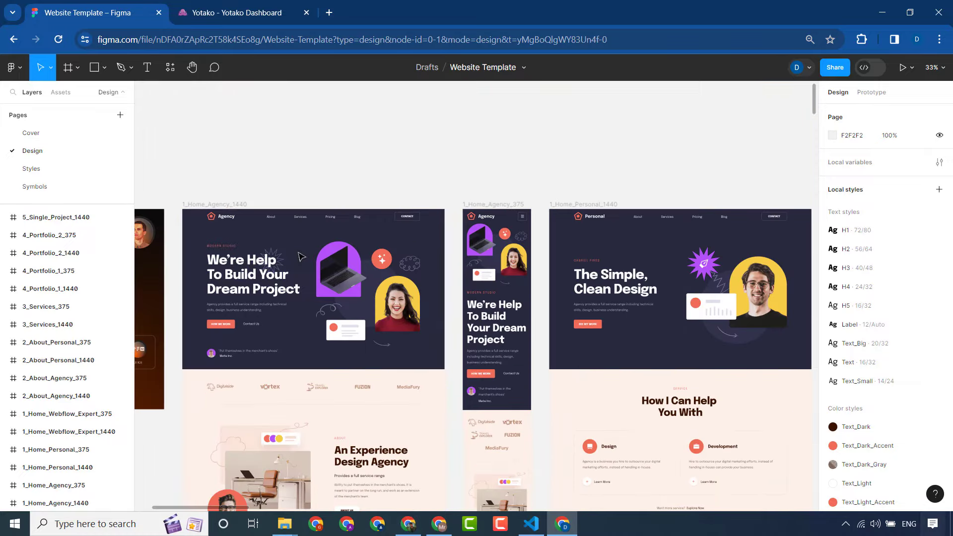
{"action": "left_click", "coordinate": [250, 5]}
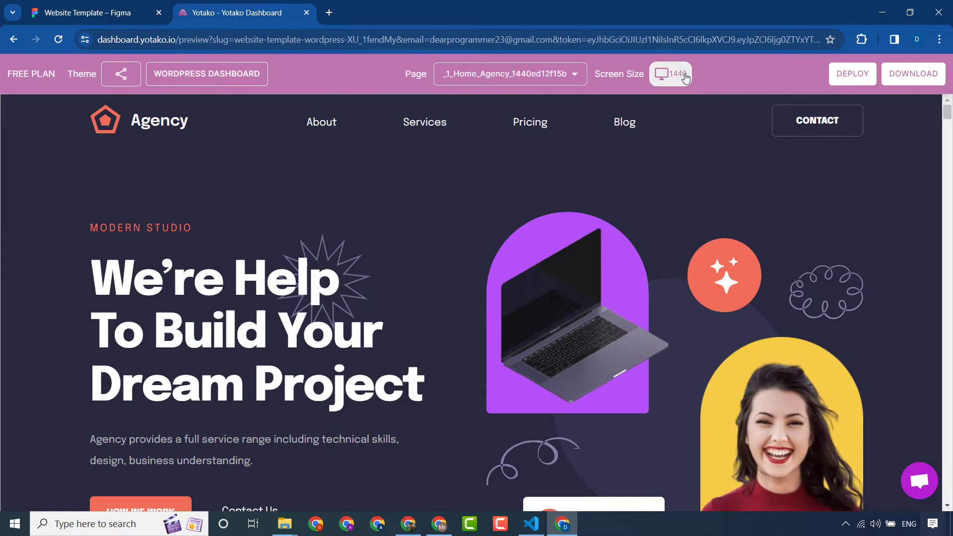
Reload the embedded Agency preview frame and open the browser developer tools.
{"action": "right_click", "coordinate": [663, 185]}
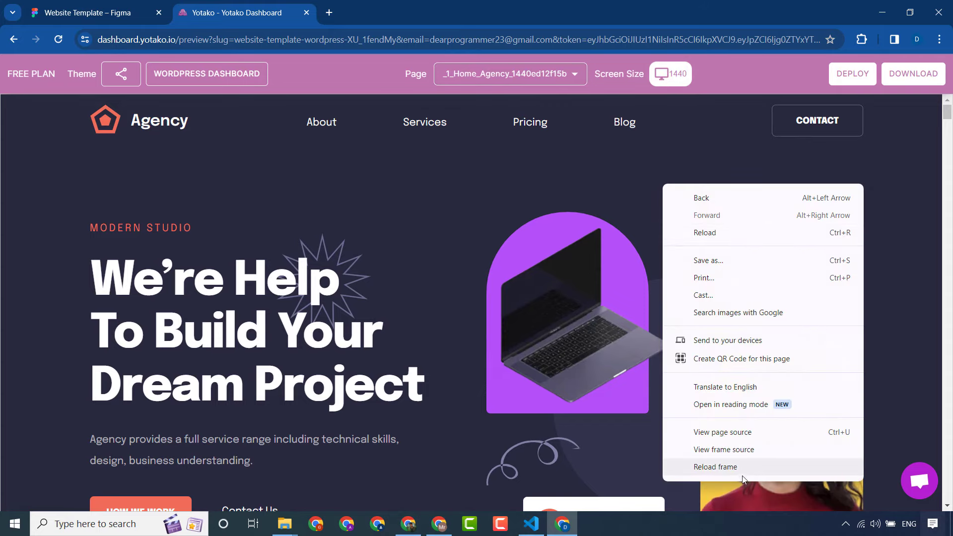
{"action": "left_click", "coordinate": [617, 177]}
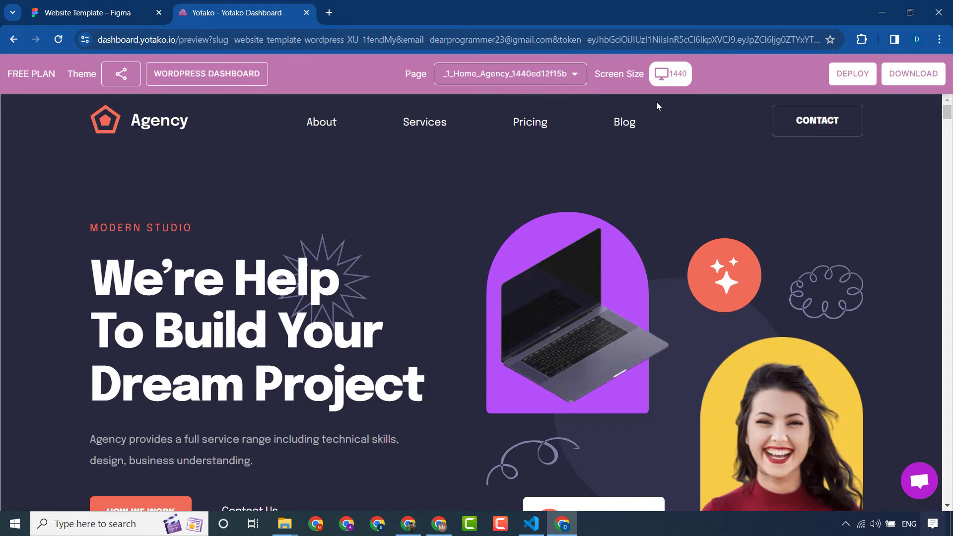
{"action": "right_click", "coordinate": [628, 172]}
{"action": "left_click", "coordinate": [695, 474]}
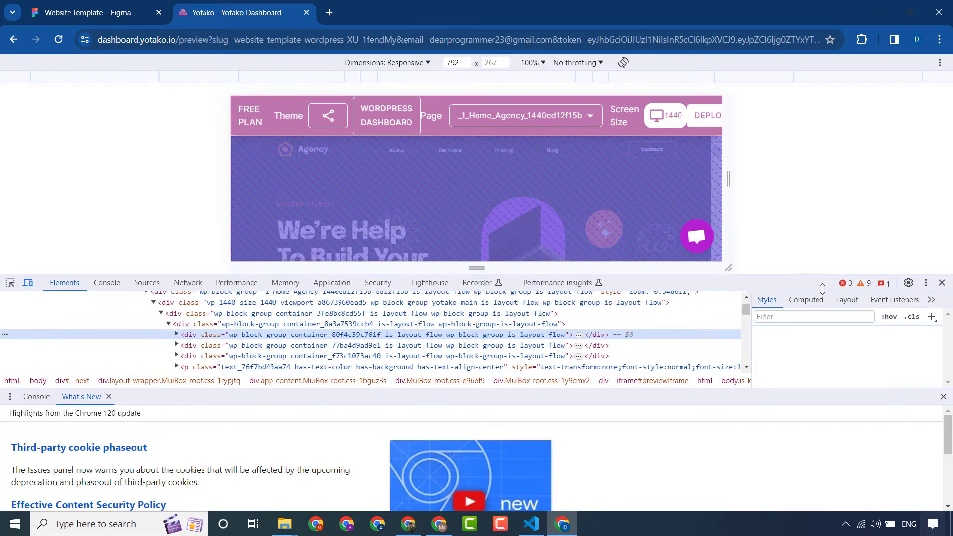
Narrow the responsive viewport to 211 px and scroll through the reflowed Agency page.
{"action": "left_click_drag", "start_coordinate": [817, 274], "coordinate": [835, 506]}
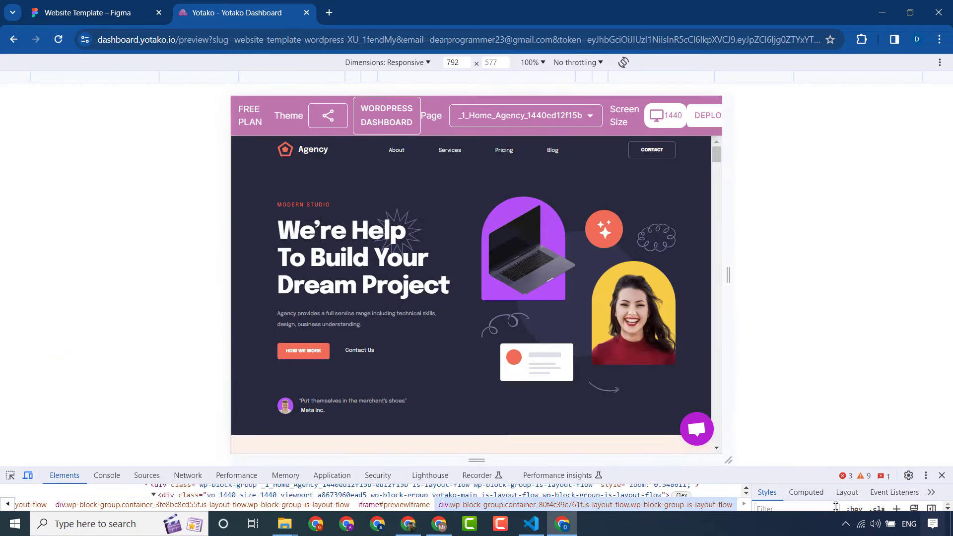
{"action": "left_click_drag", "start_coordinate": [719, 281], "coordinate": [547, 301]}
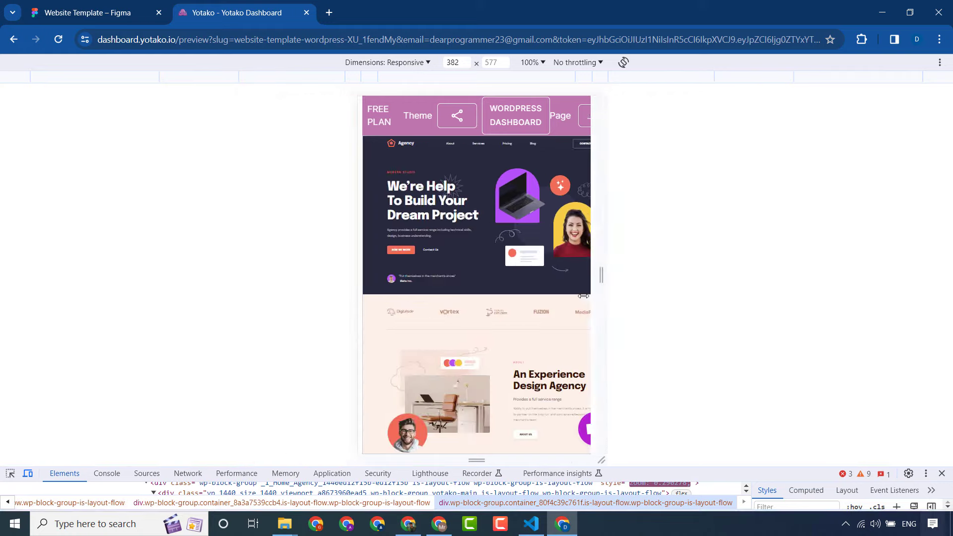
{"action": "scroll", "coordinate": [501, 261], "scroll_direction": "down", "scroll_amount": 5}
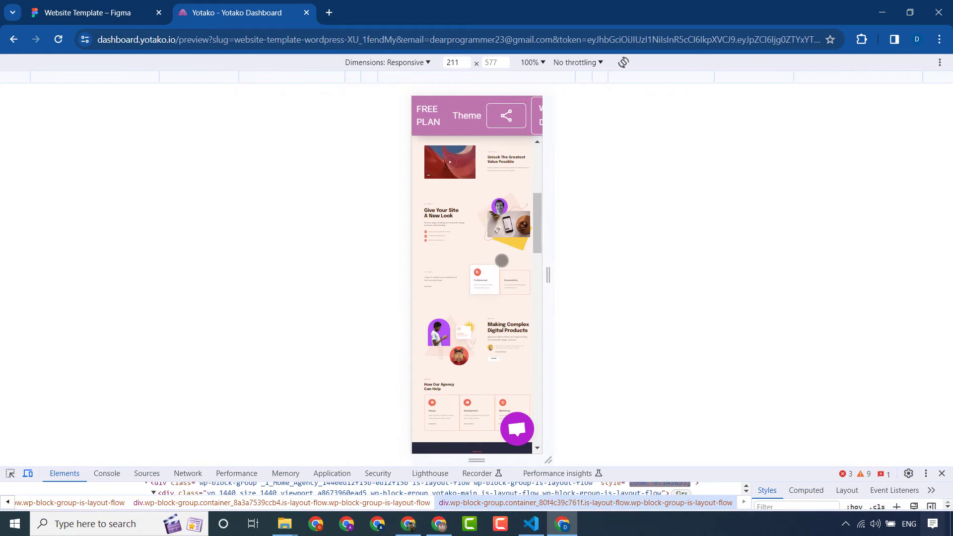
{"action": "scroll", "coordinate": [502, 261], "scroll_direction": "down", "scroll_amount": 6}
{"action": "scroll", "coordinate": [502, 261], "scroll_direction": "up", "scroll_amount": 3}
{"action": "scroll", "coordinate": [502, 261], "scroll_direction": "up", "scroll_amount": 3}
{"action": "scroll", "coordinate": [501, 260], "scroll_direction": "up", "scroll_amount": 1}
{"action": "scroll", "coordinate": [508, 226], "scroll_direction": "down", "scroll_amount": 3}
{"action": "scroll", "coordinate": [508, 226], "scroll_direction": "down", "scroll_amount": 4}
{"action": "scroll", "coordinate": [508, 226], "scroll_direction": "down", "scroll_amount": 4}
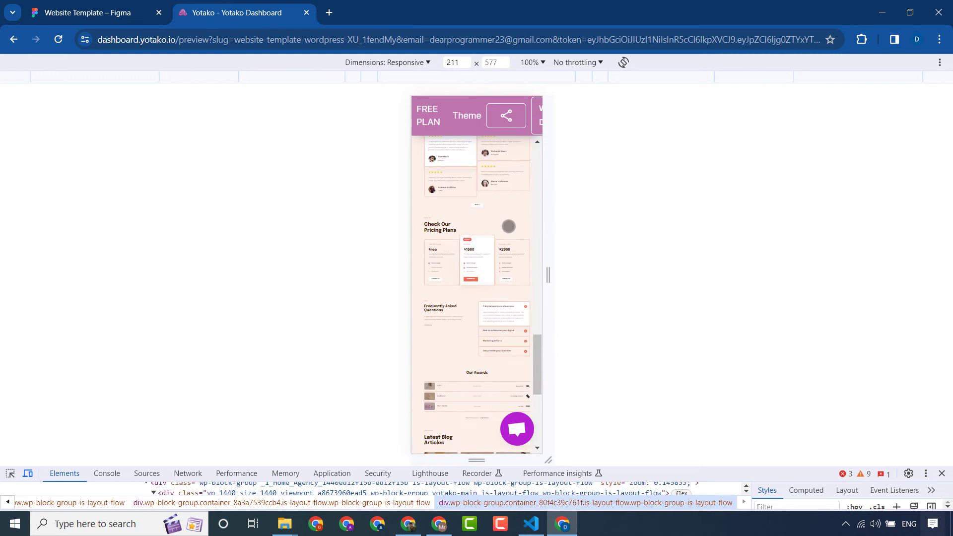
{"action": "scroll", "coordinate": [509, 226], "scroll_direction": "up", "scroll_amount": 4}
{"action": "scroll", "coordinate": [503, 274], "scroll_direction": "down", "scroll_amount": 5}
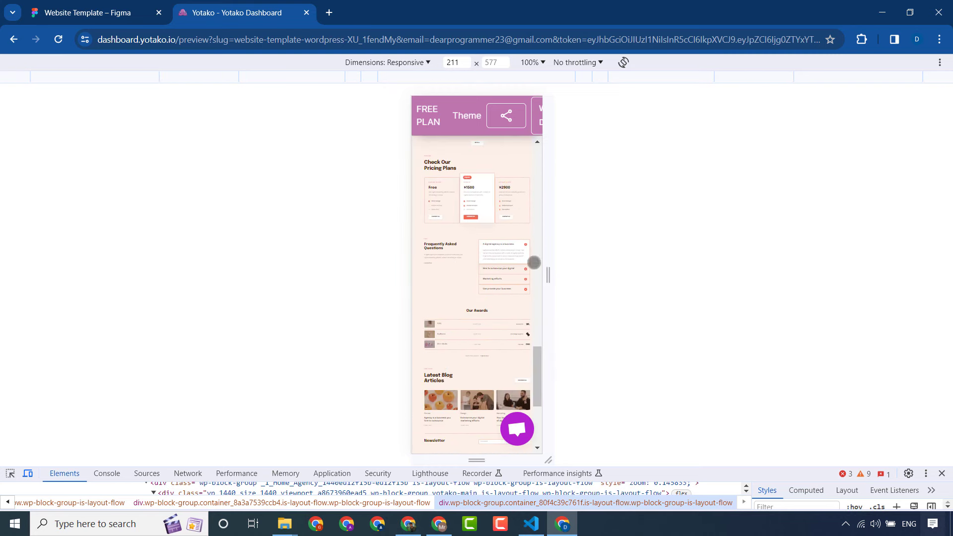
Widen the viewport to 582 px, close DevTools, and go back to the Figma file.
{"action": "left_click_drag", "start_coordinate": [546, 280], "coordinate": [739, 288]}
{"action": "left_click", "coordinate": [942, 474]}
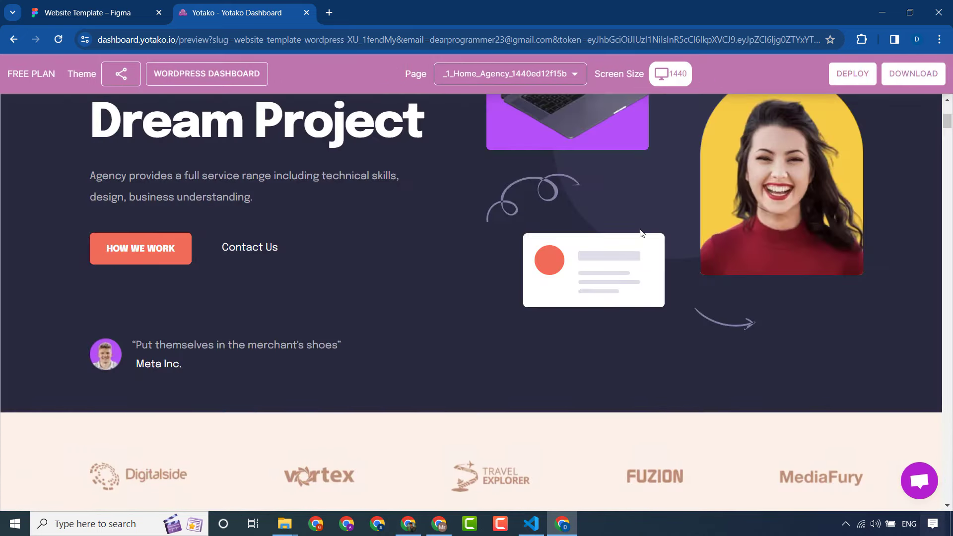
{"action": "scroll", "coordinate": [513, 247], "scroll_direction": "up", "scroll_amount": 5}
{"action": "scroll", "coordinate": [509, 246], "scroll_direction": "up", "scroll_amount": 3}
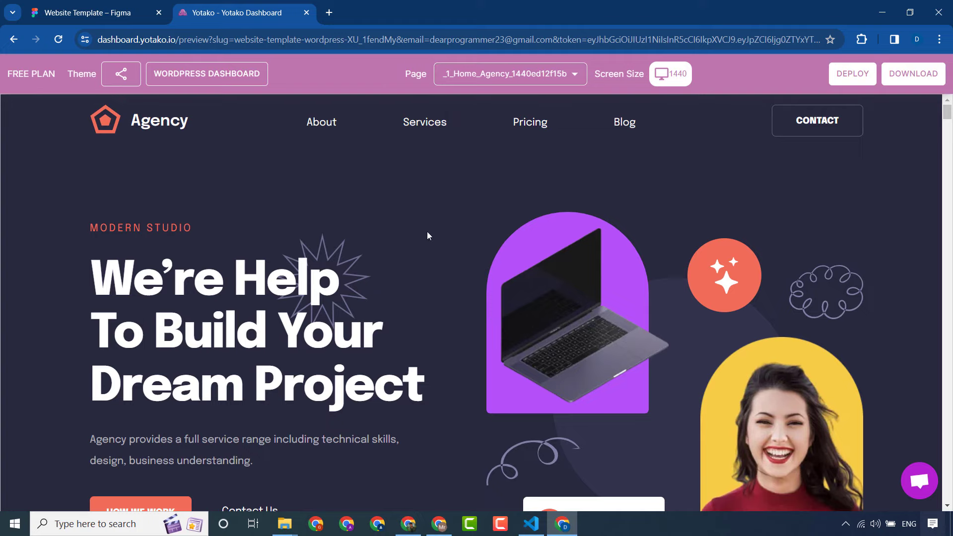
{"action": "left_click", "coordinate": [74, 3]}
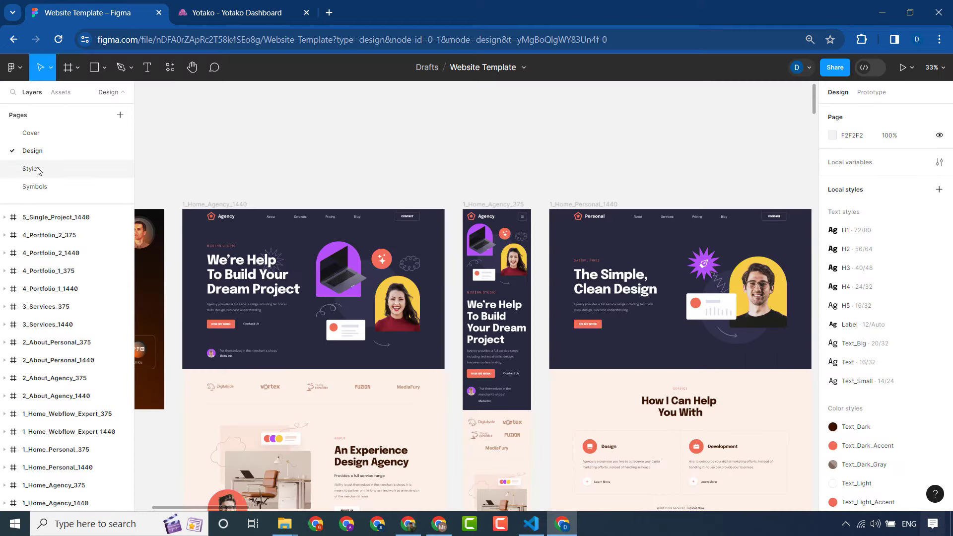
Switch to the Cover page showing the Portfolio Template cover design.
{"action": "left_click", "coordinate": [40, 132]}
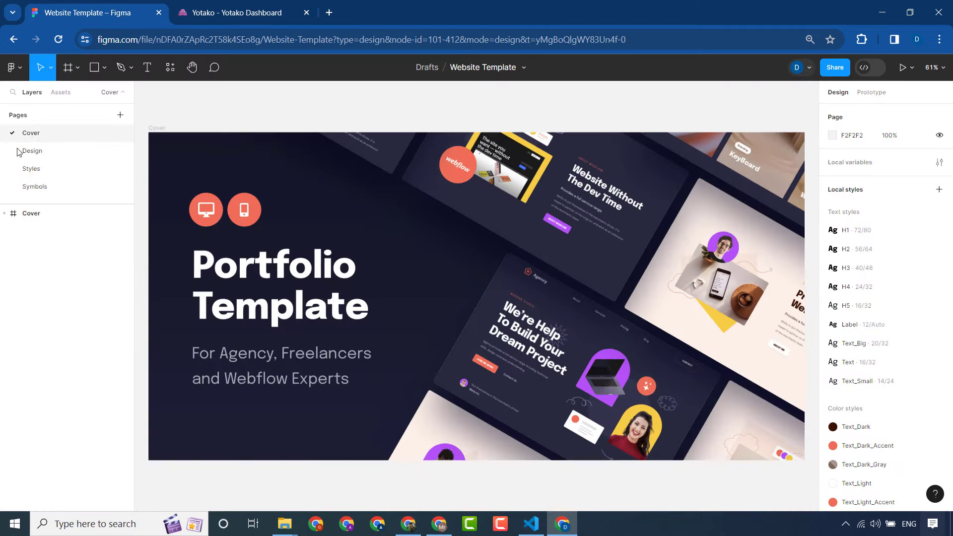